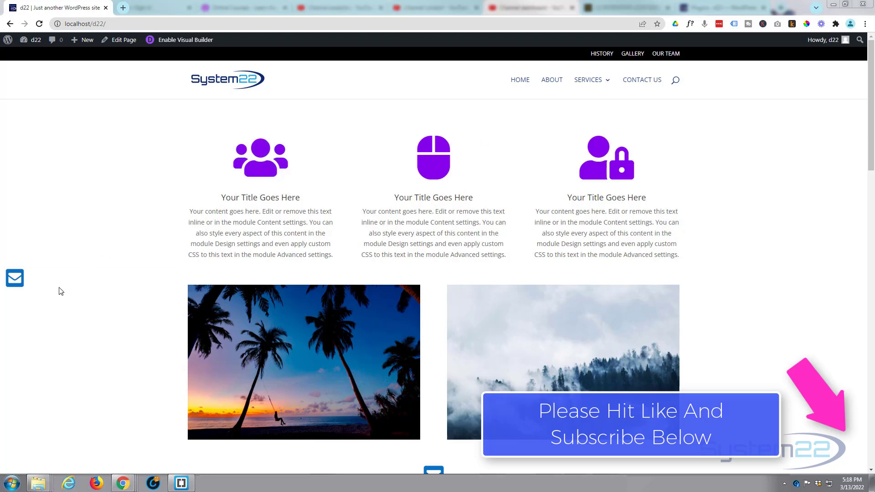
Preview the existing slide-out contact form by revealing it and letting it slide back
click(19, 280)
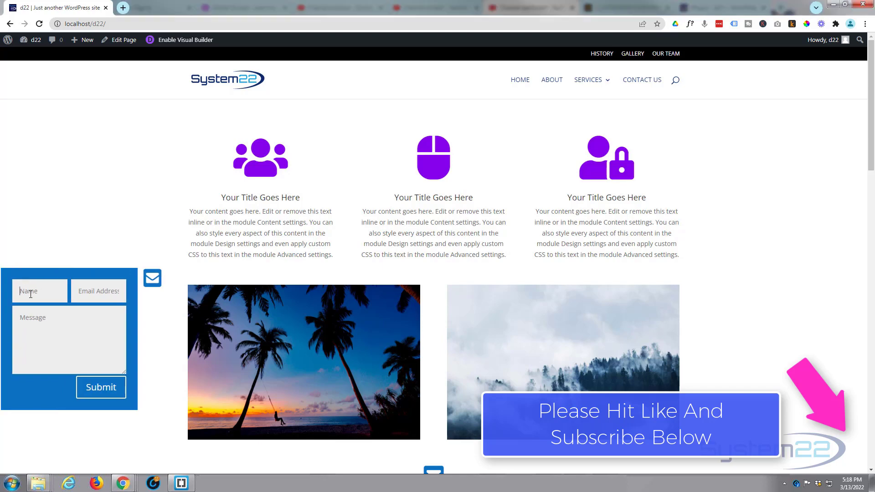
click(93, 225)
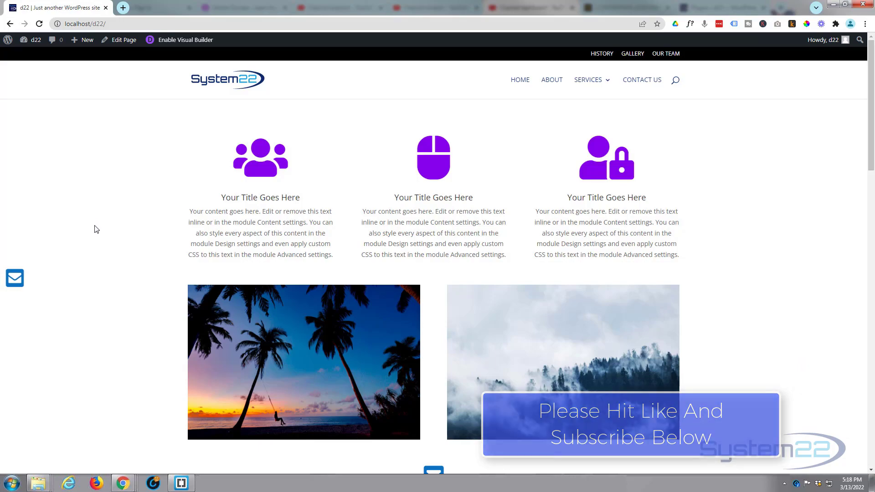
scroll(101, 228, down, 3)
scroll(101, 227, down, 10)
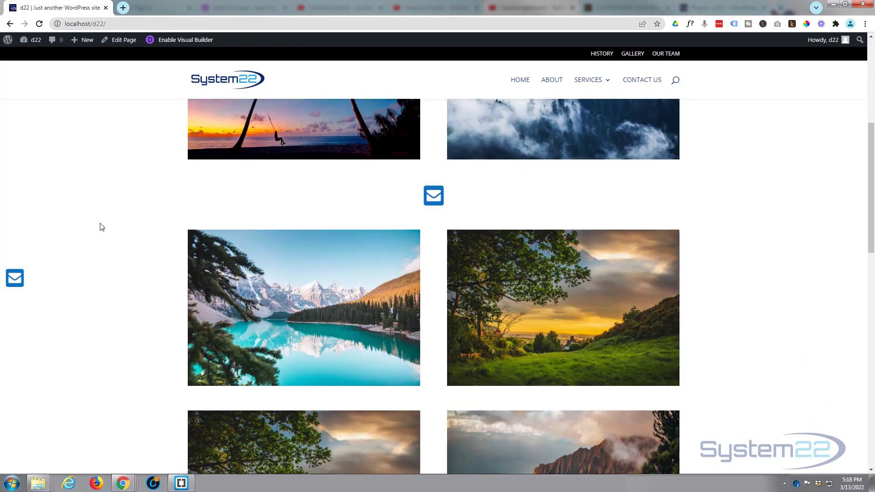
scroll(103, 228, up, 10)
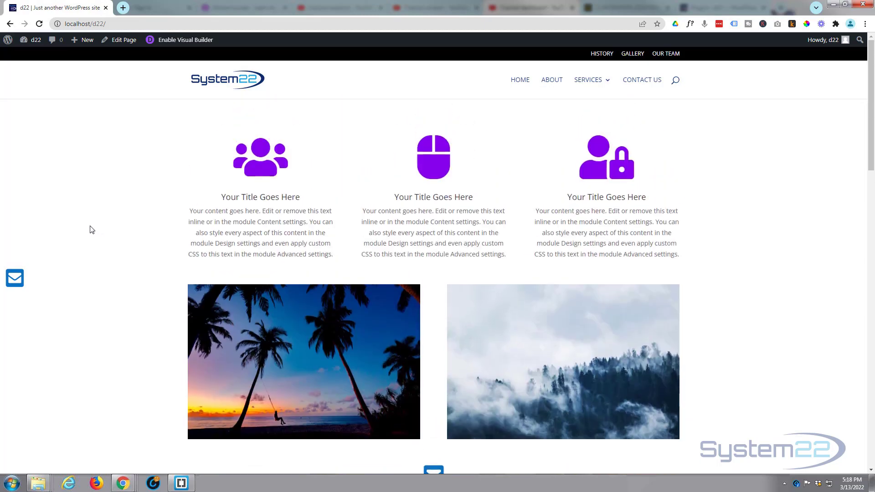
click(16, 278)
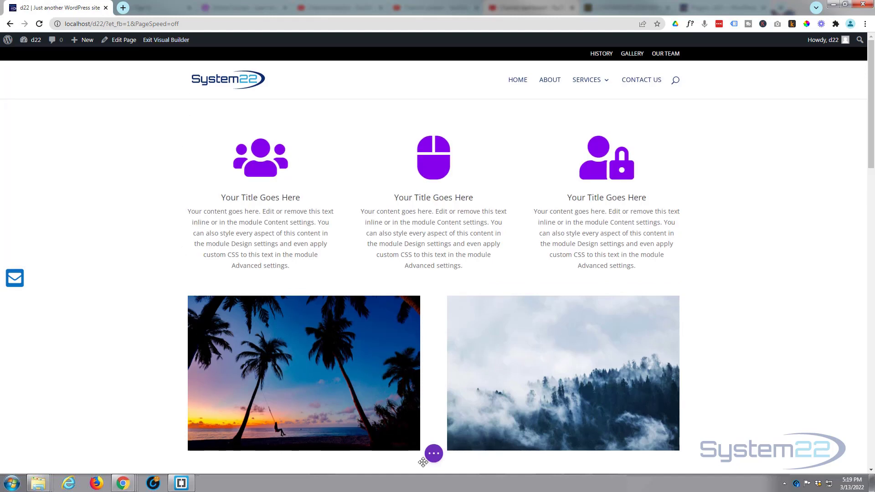
In Wireframe view, delete the Contact Form and Icon row, then return to Desktop view
click(435, 455)
click(35, 455)
click(35, 454)
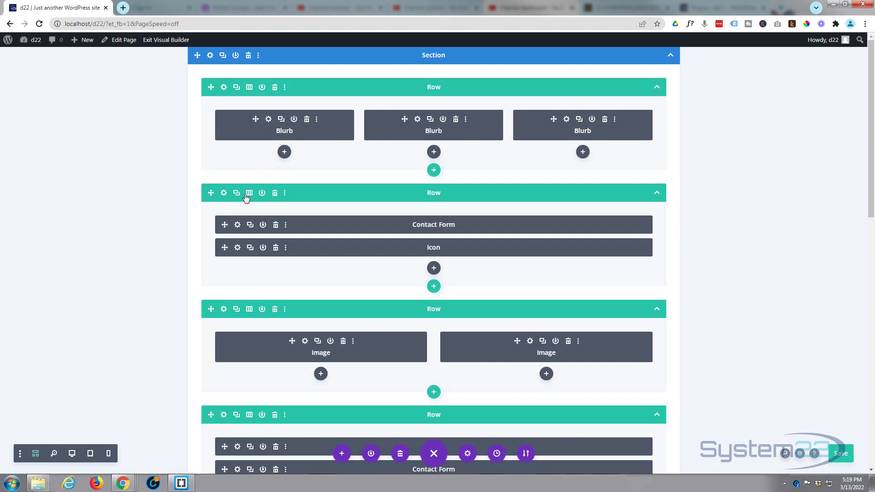
click(274, 193)
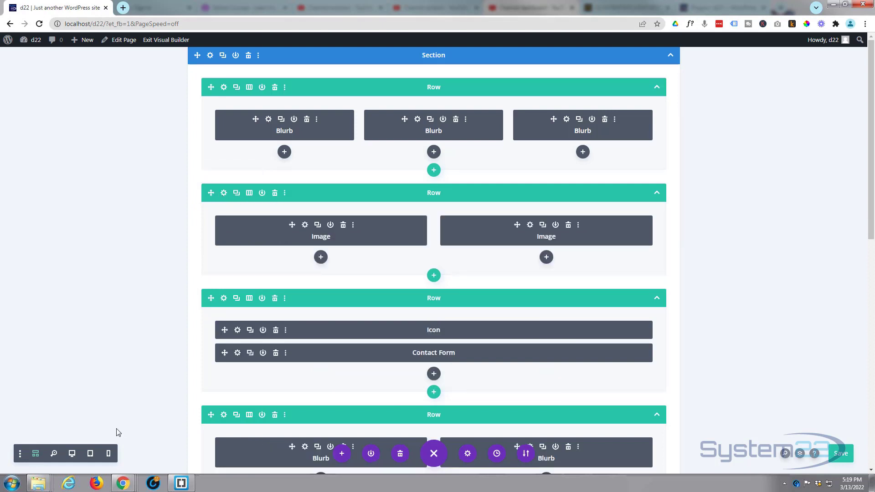
click(71, 453)
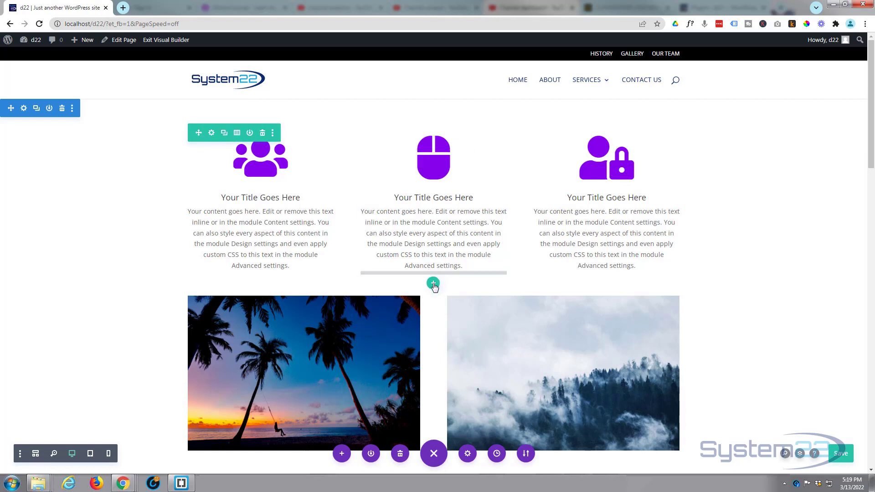
Add a one-column row below the blurbs holding a Contact Form module
click(433, 283)
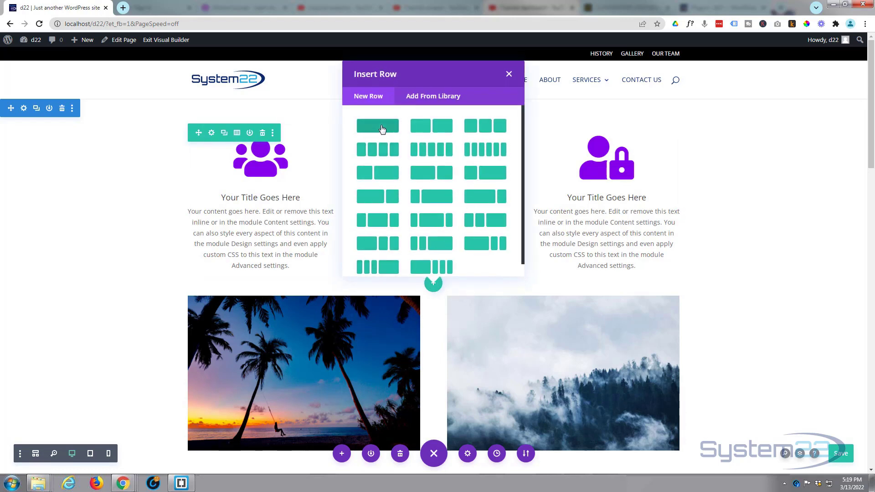
click(382, 130)
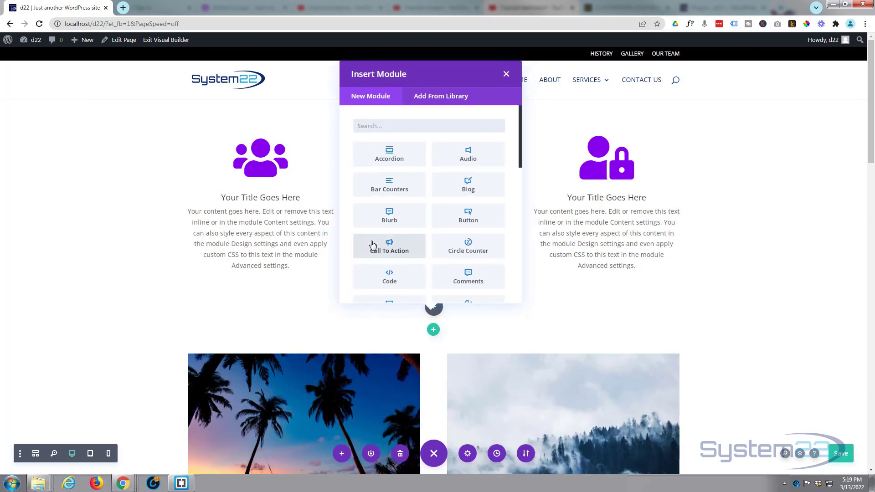
scroll(388, 222, down, 2)
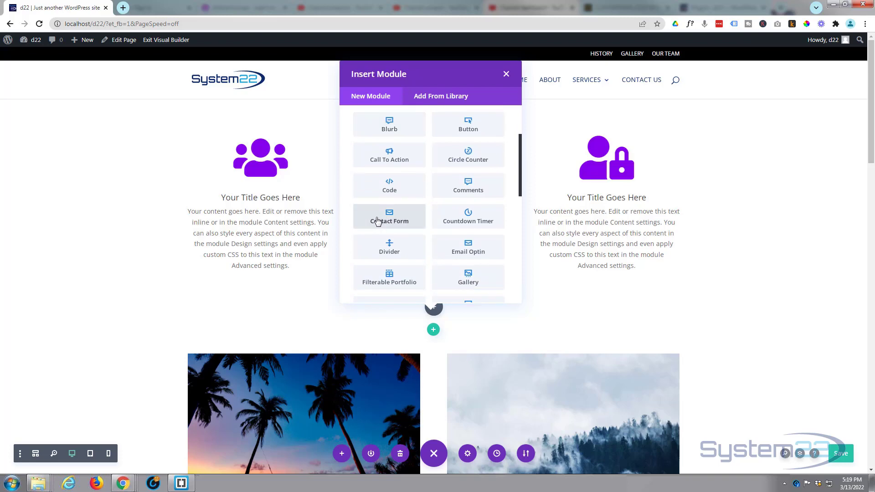
click(377, 222)
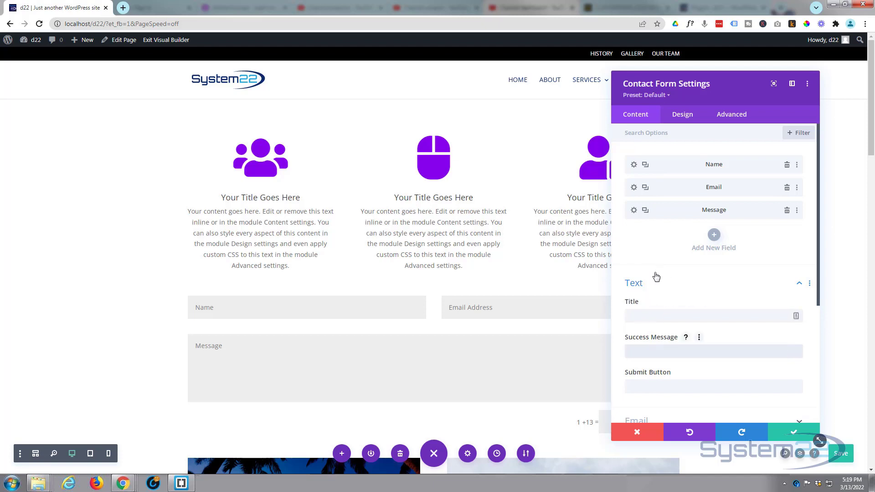
Set the success message to 'Message sent' and enter the recipient email address
text(Message sent)
scroll(663, 242, down, 3)
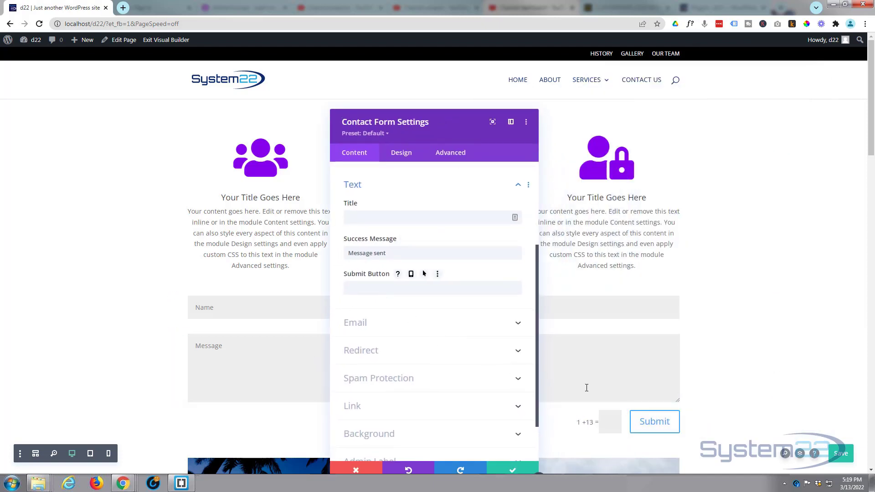
click(403, 325)
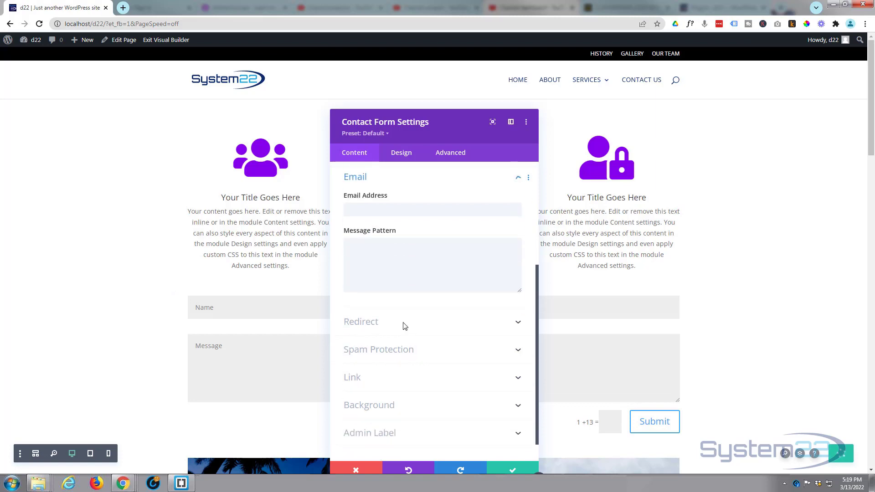
click(371, 206)
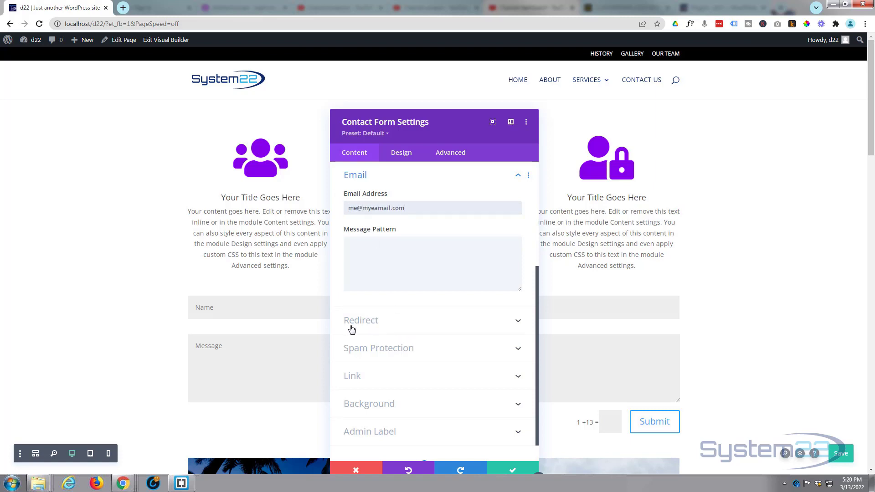
Turn Use Basic Captcha off in the form's Spam Protection settings
click(403, 324)
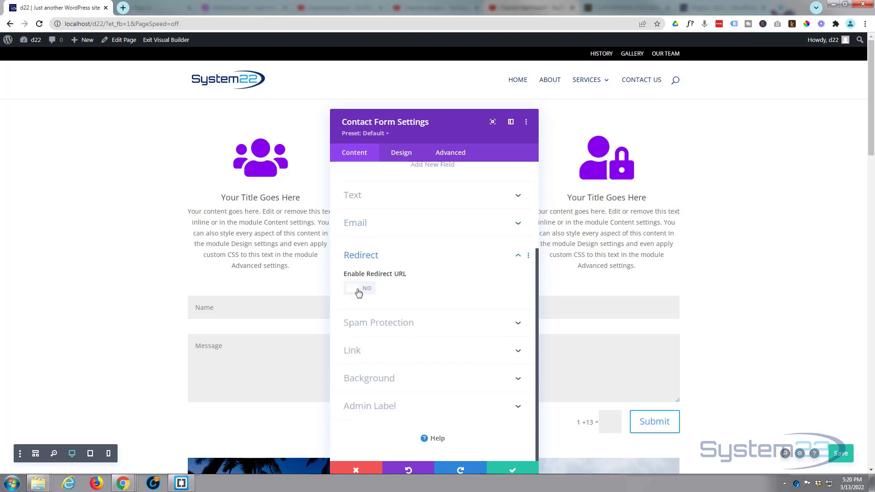
mouse_move(376, 281)
click(442, 326)
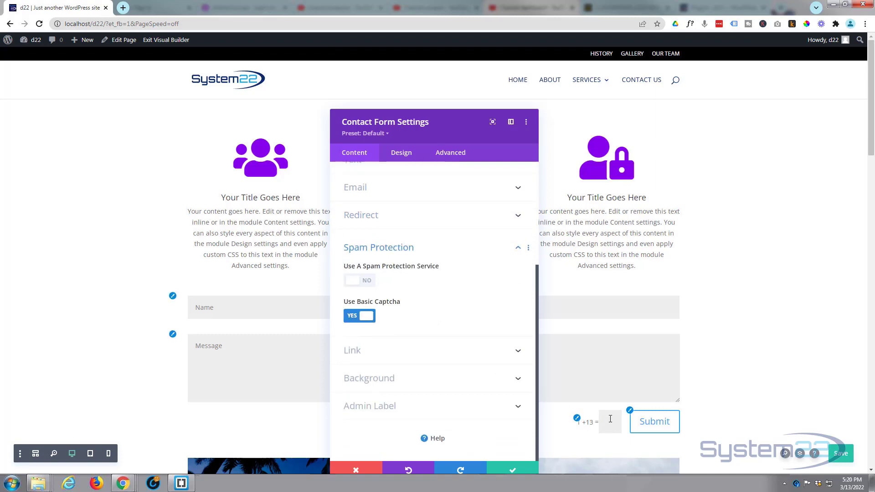
click(353, 319)
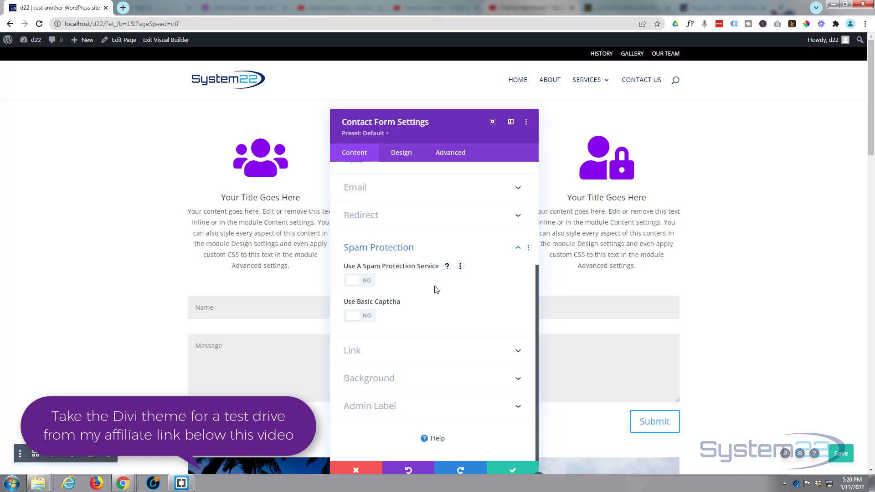
Set the contact form background to the purple #8300e9 swatch
click(434, 384)
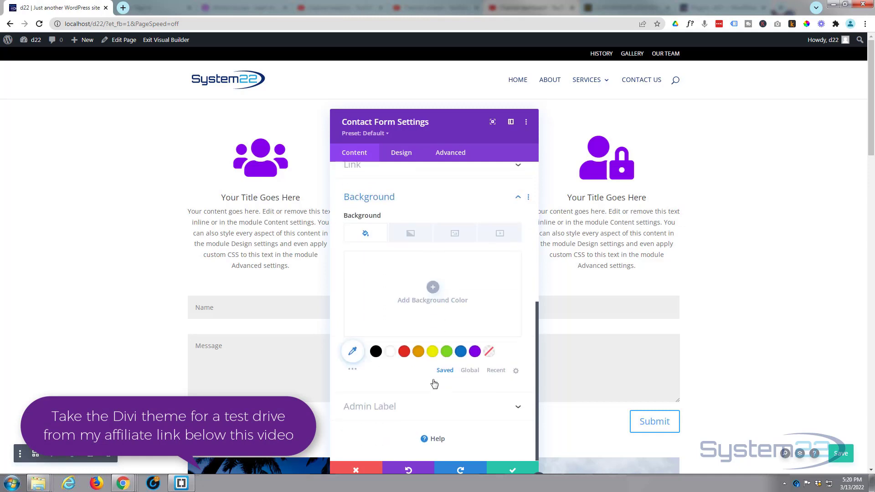
click(460, 351)
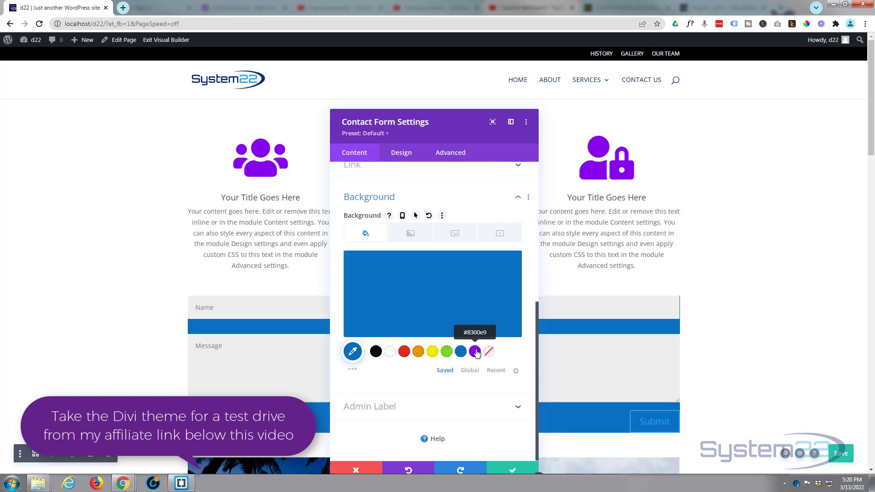
click(475, 352)
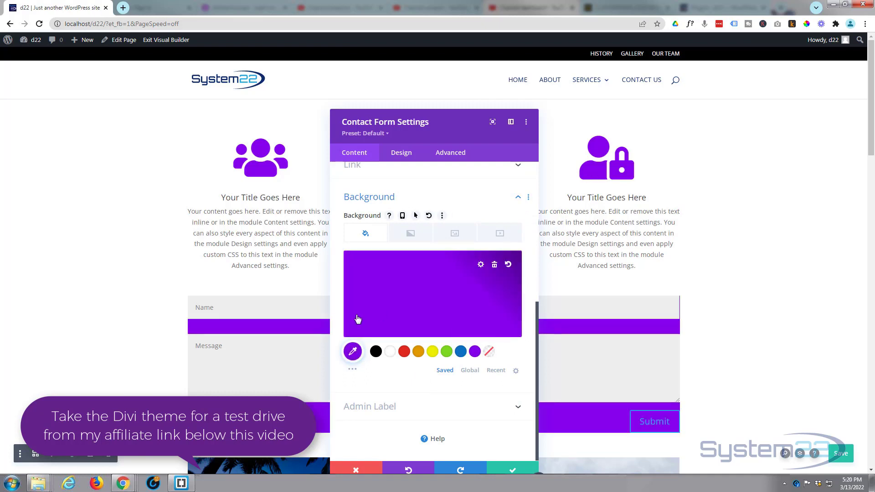
Give the contact form 25px padding on all four sides
click(405, 153)
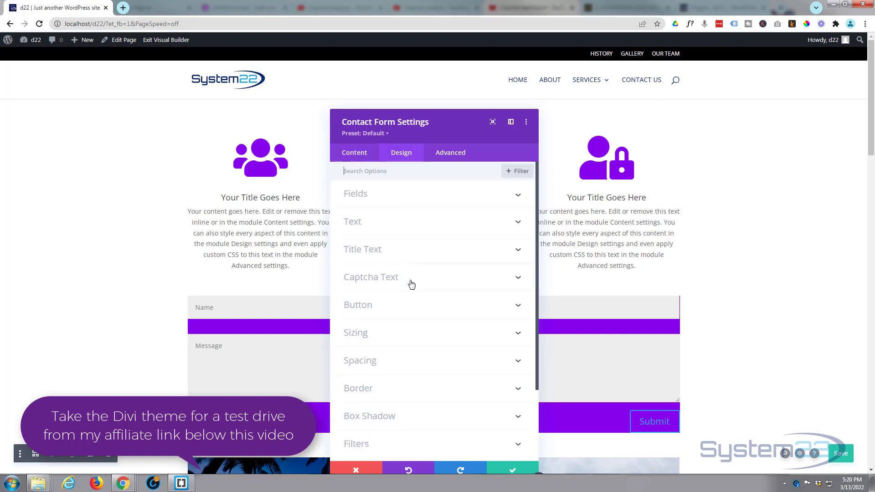
scroll(414, 282, down, 2)
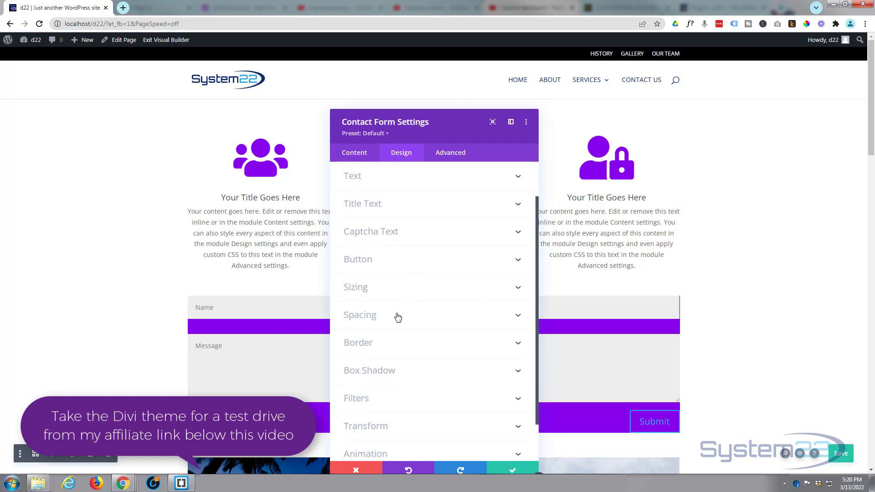
click(397, 321)
click(358, 253)
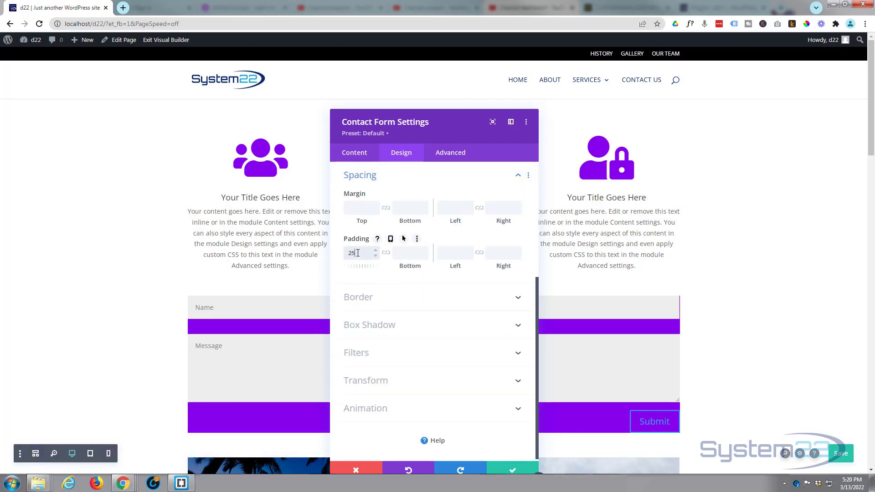
click(386, 254)
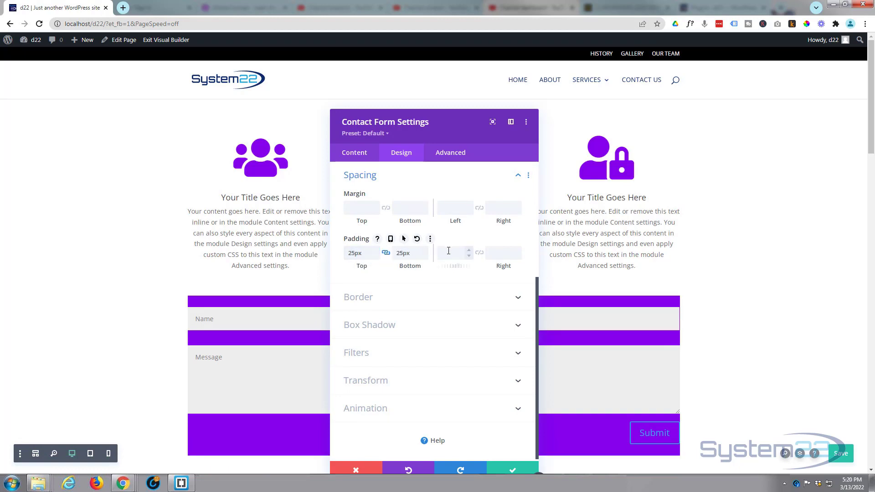
click(479, 253)
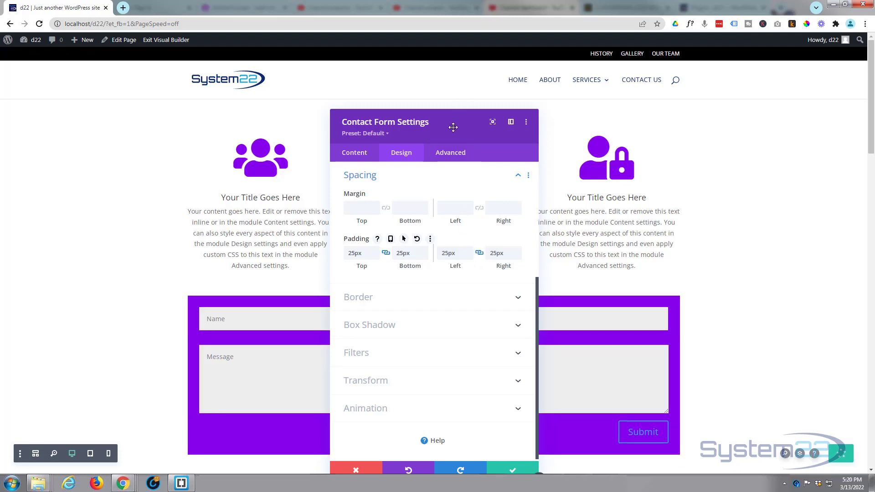
drag(453, 127, 780, 121)
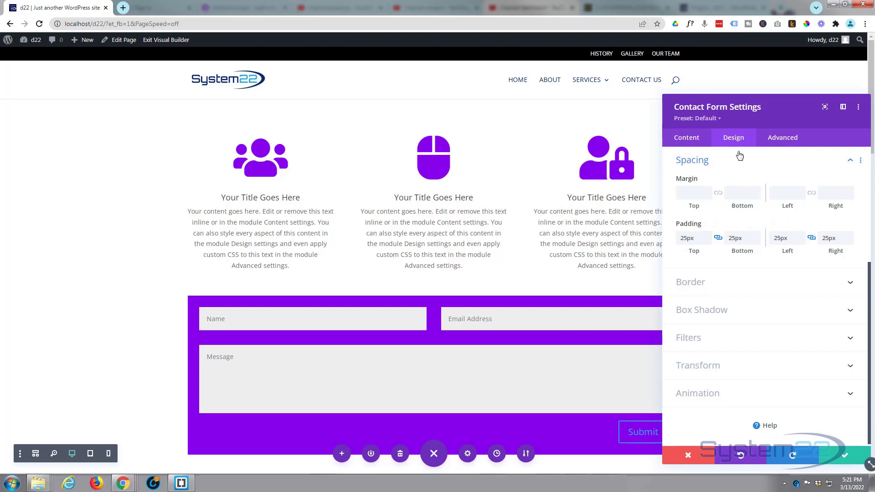
Give the Submit button custom styles with white text, then save and close the form settings
click(720, 164)
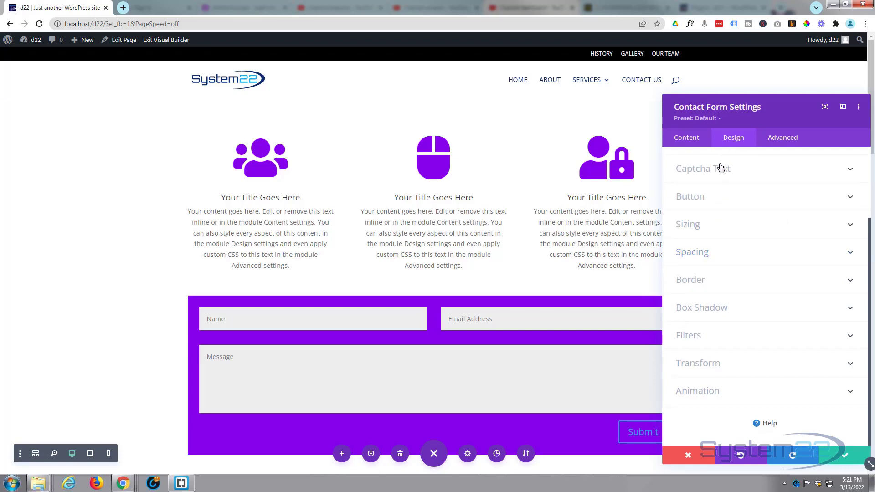
click(715, 197)
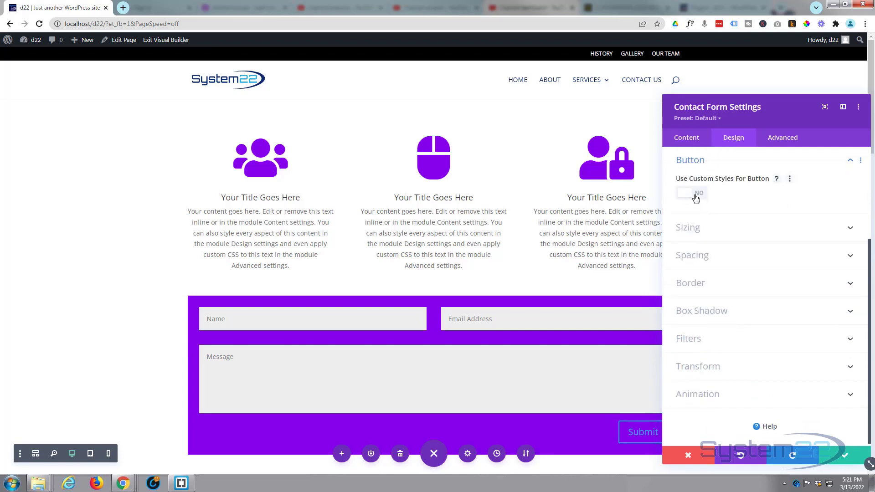
click(696, 198)
click(721, 273)
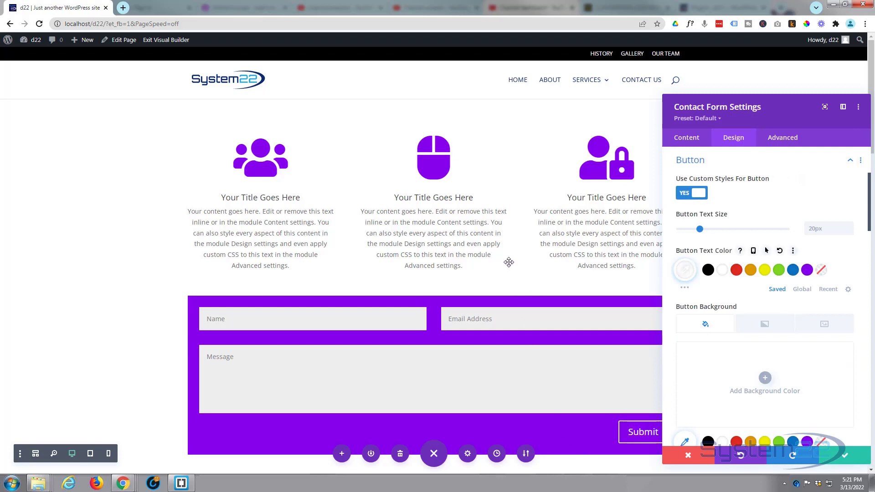
drag(754, 112, 494, 106)
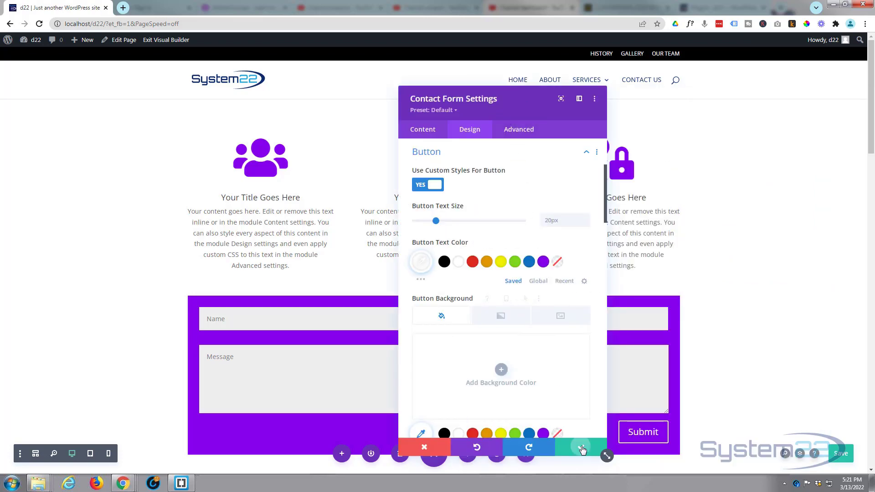
click(580, 449)
scroll(486, 282, down, 3)
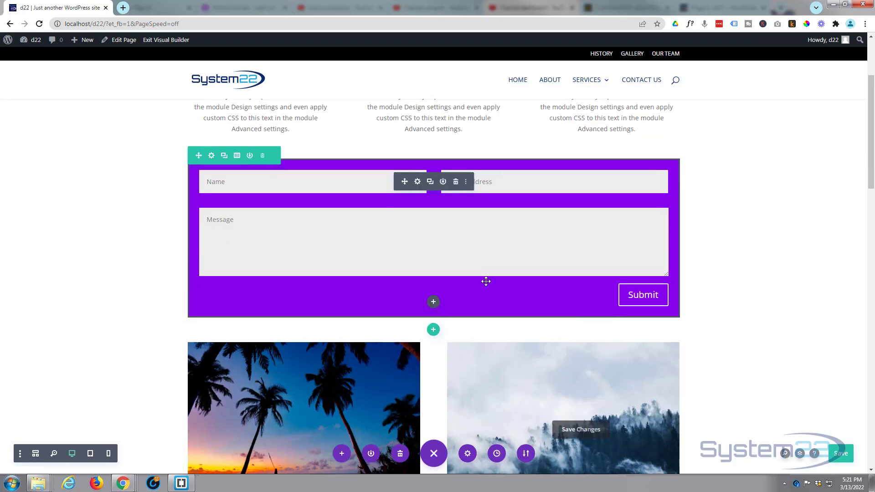
Insert an Icon module set to the envelope icon found by searching 'mail'
click(433, 303)
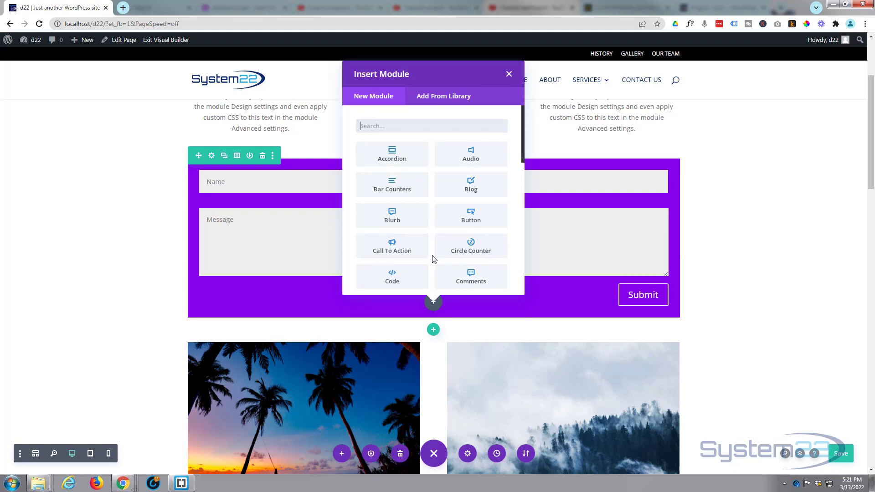
scroll(412, 190, down, 4)
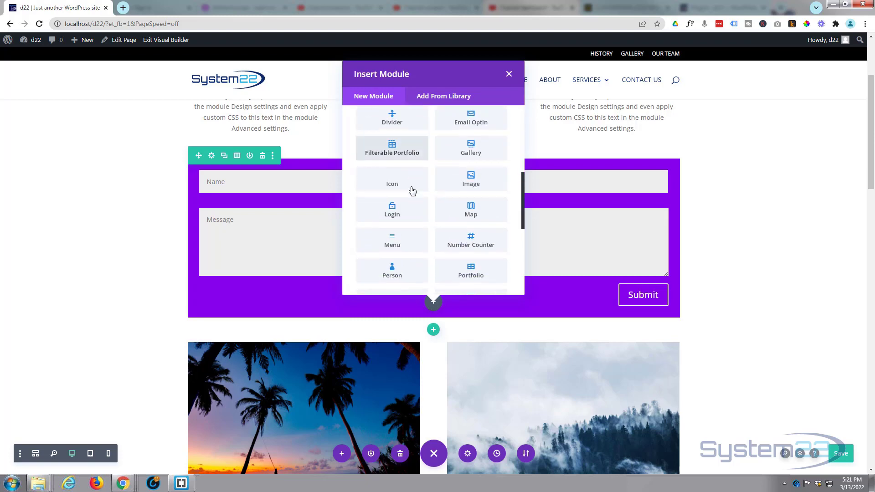
click(404, 180)
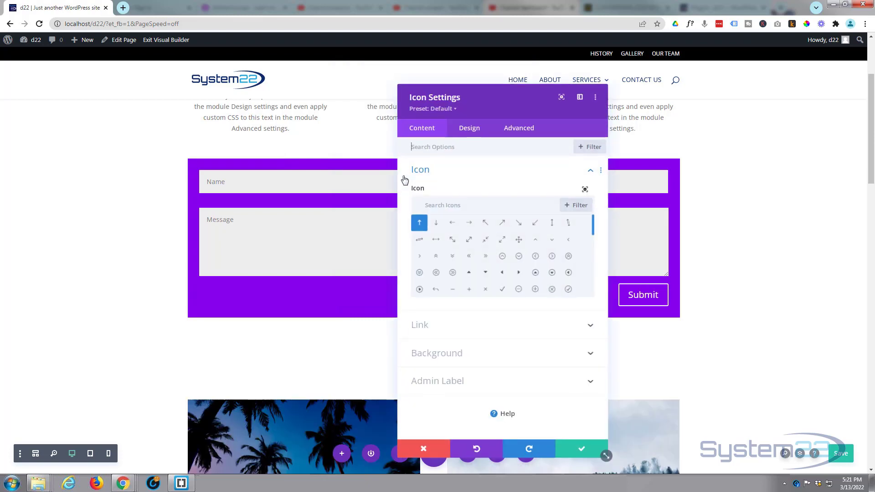
click(444, 206)
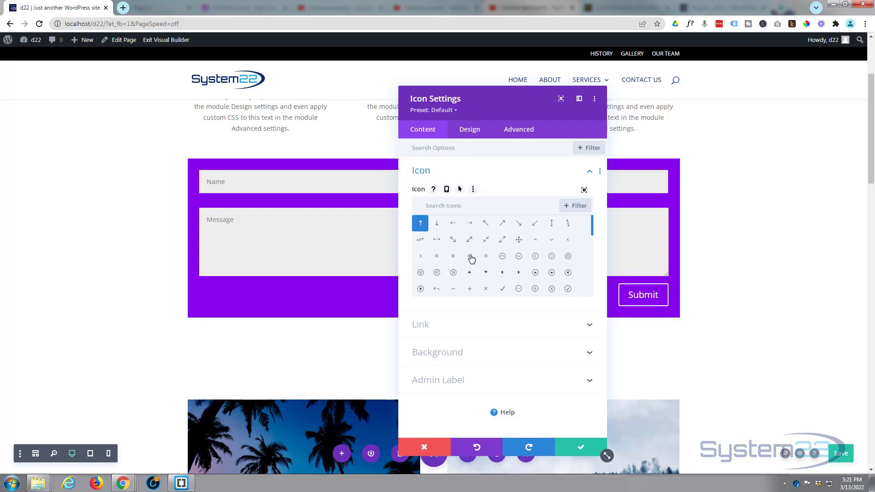
click(583, 192)
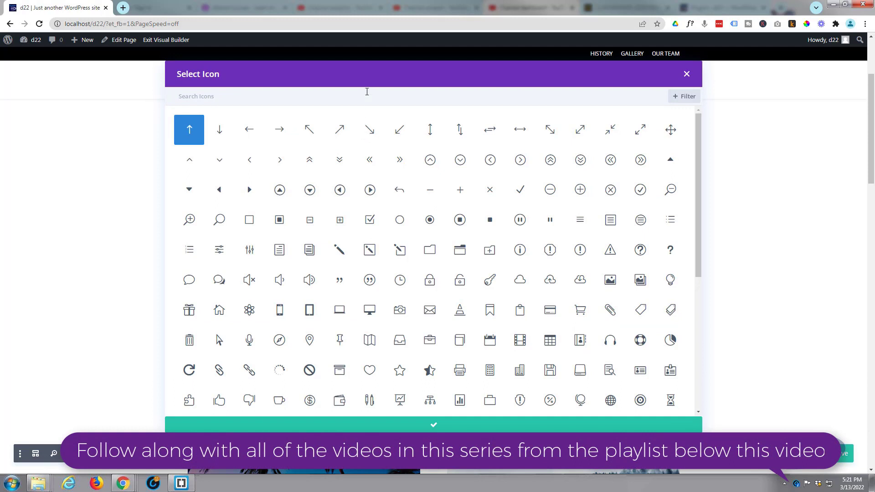
text(mail)
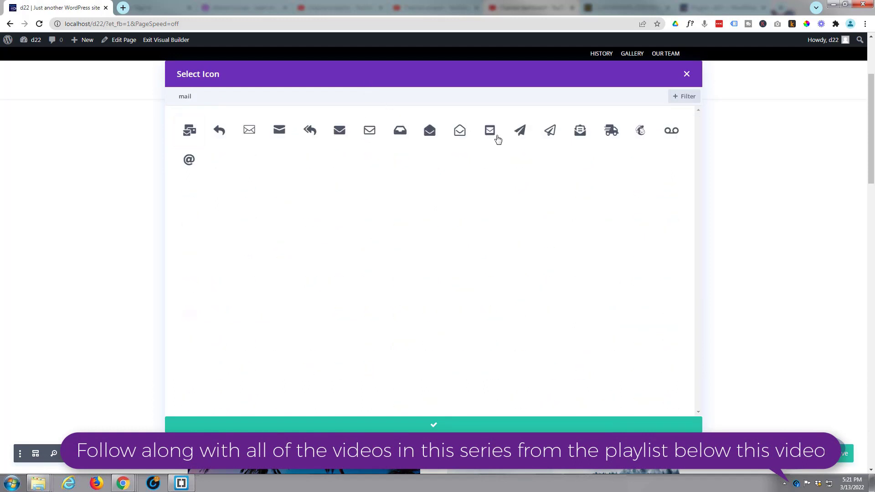
click(490, 132)
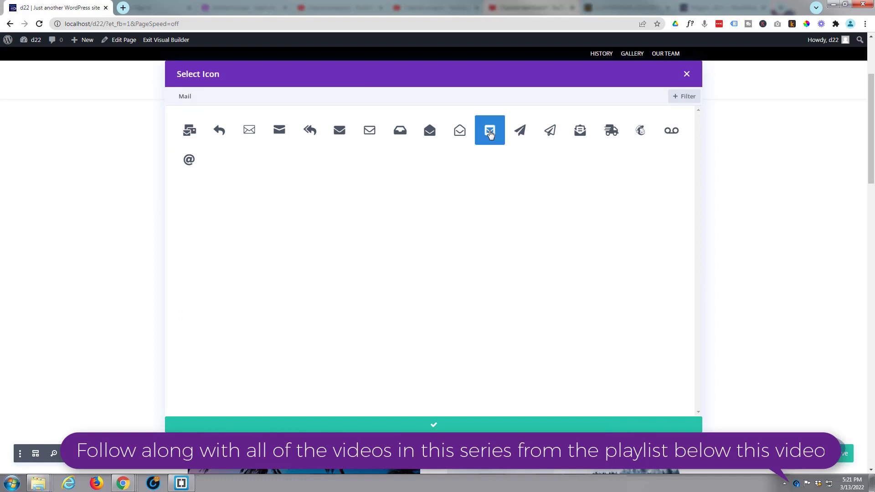
click(435, 428)
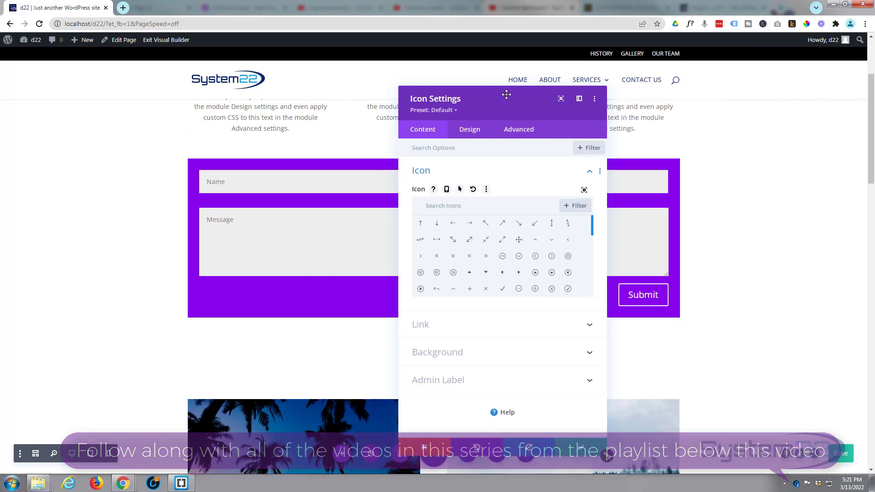
Color the envelope icon purple and shrink it to 50px
drag(458, 99, 256, 100)
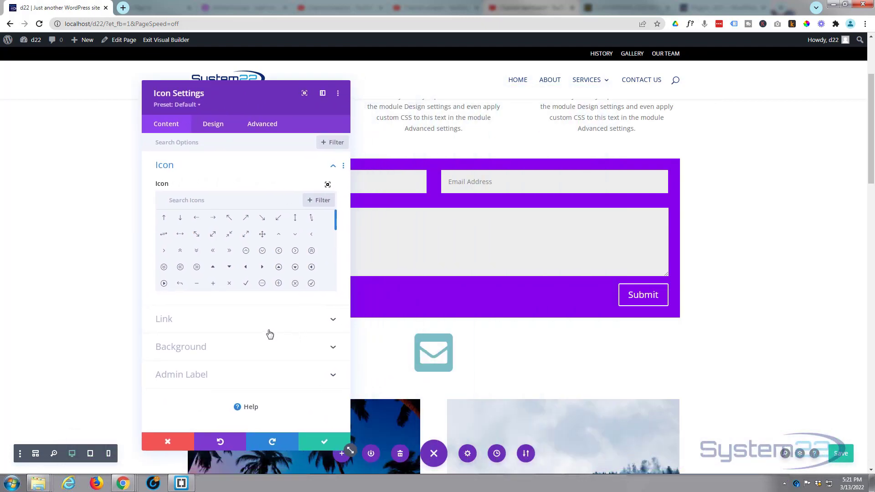
click(210, 130)
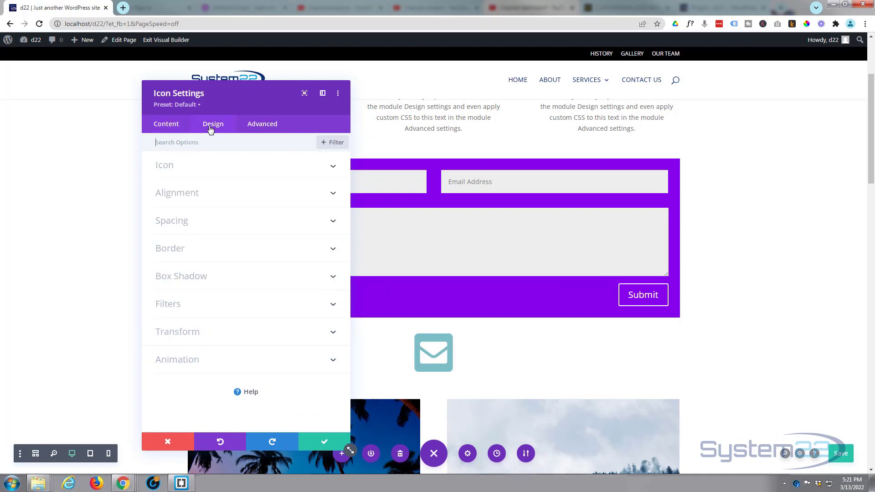
click(209, 171)
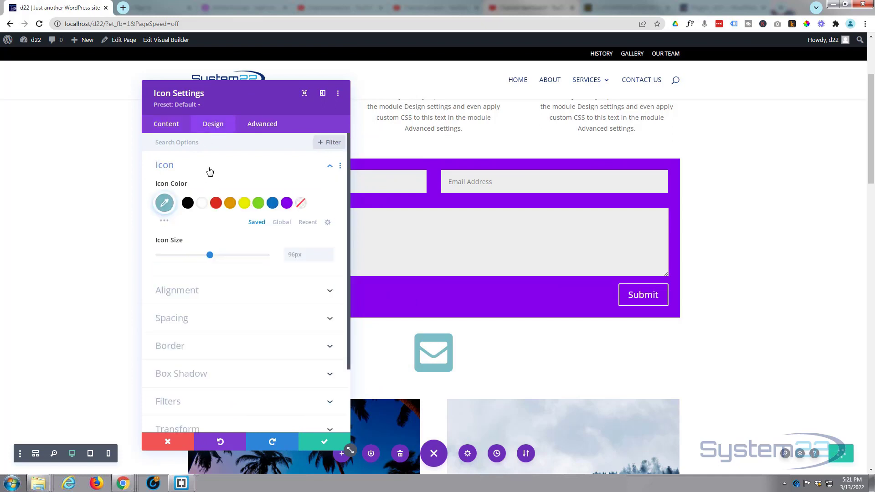
click(287, 203)
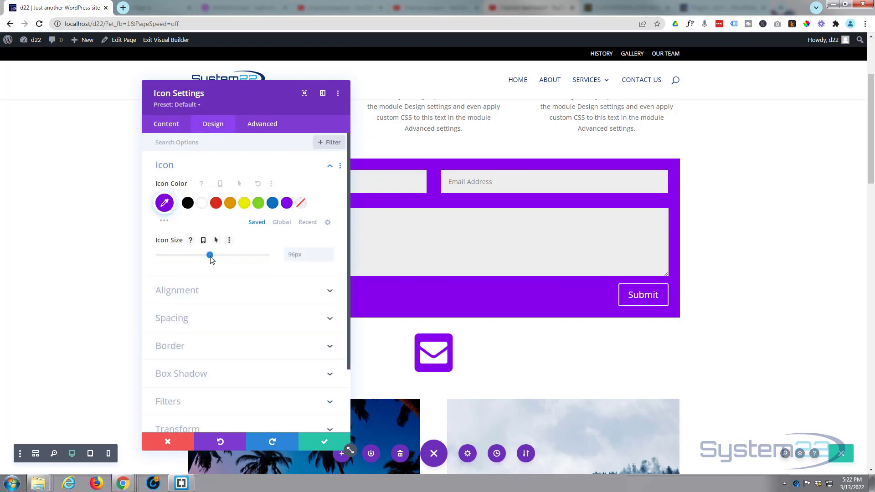
drag(209, 256, 186, 258)
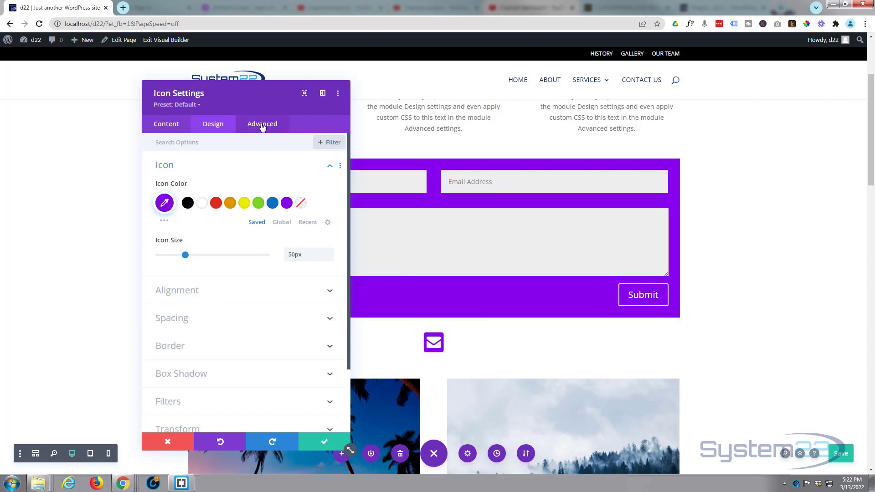
Position the envelope icon absolutely at top right with a -52px horizontal offset
click(262, 126)
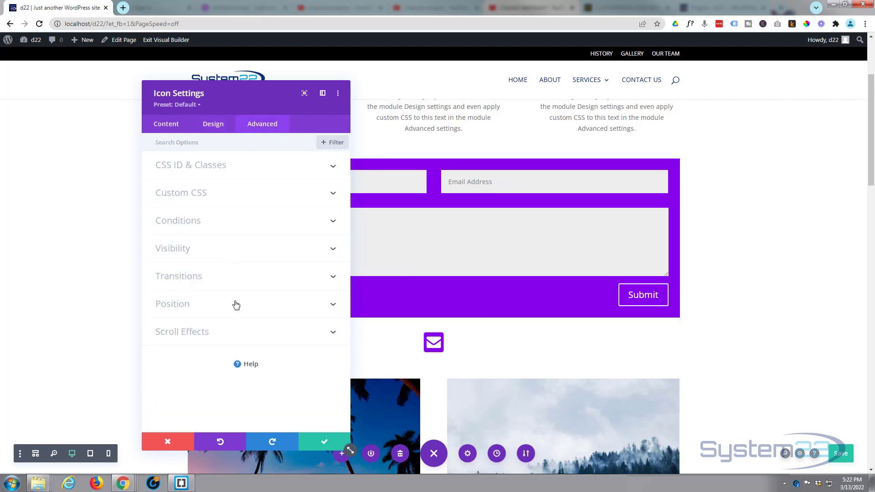
click(234, 303)
click(200, 307)
click(203, 351)
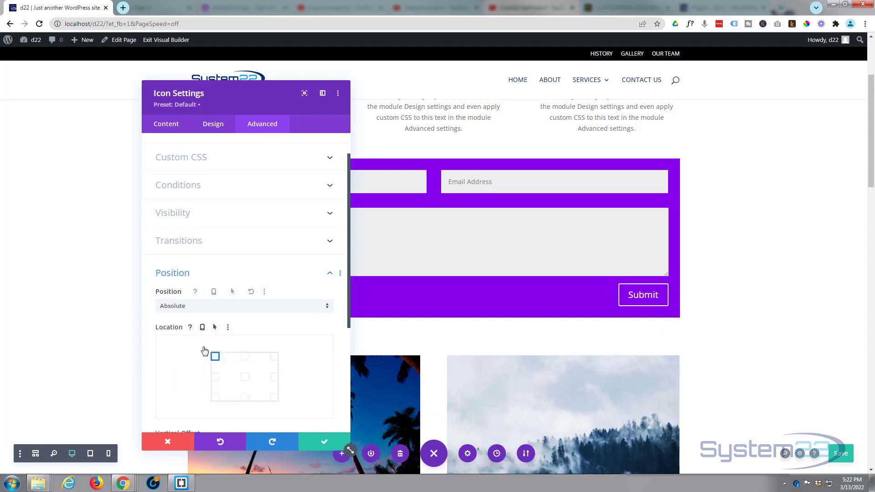
drag(248, 104, 474, 145)
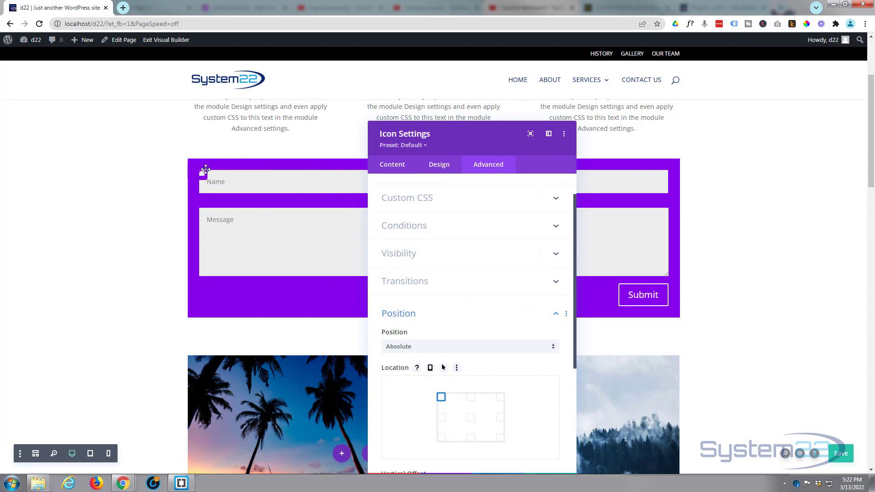
click(500, 397)
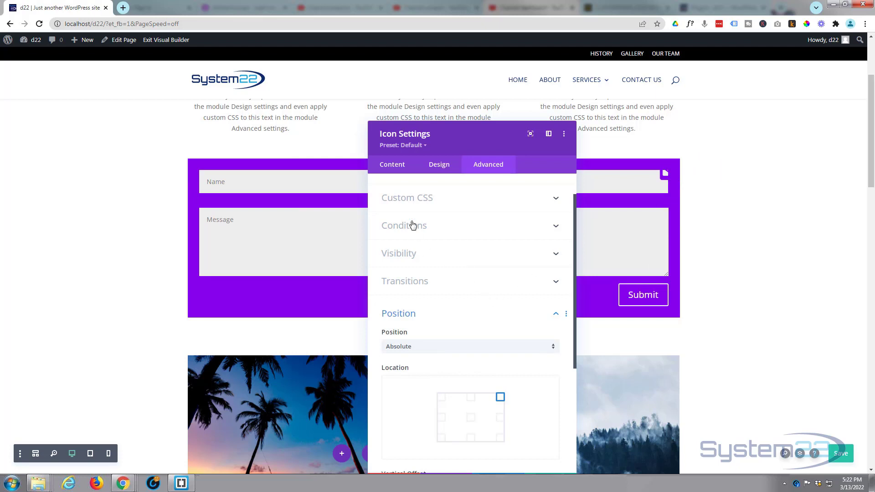
drag(449, 140, 387, 135)
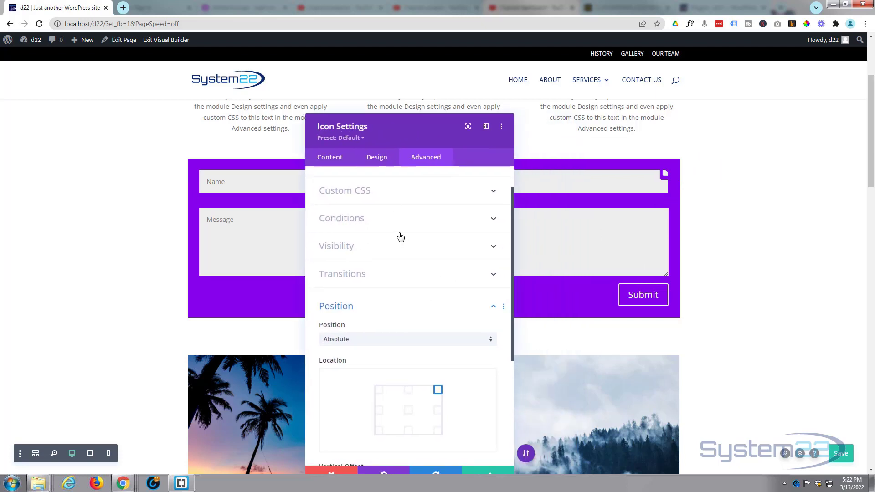
scroll(399, 236, down, 3)
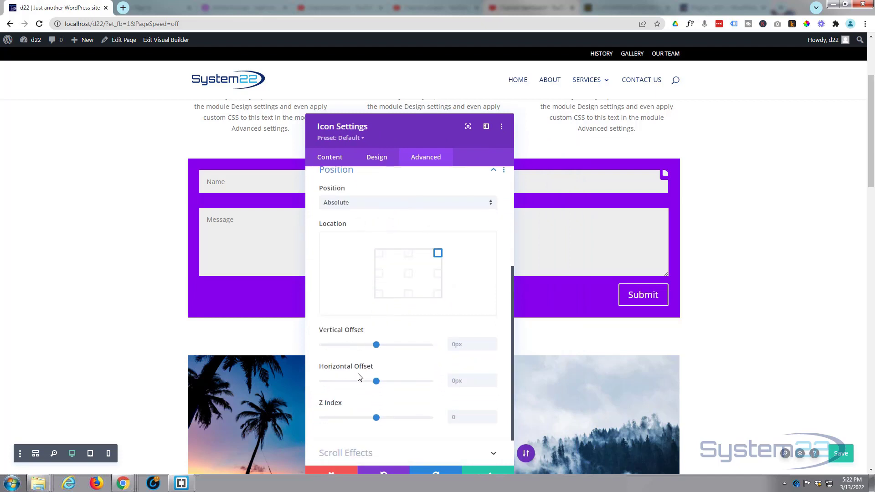
drag(376, 384, 374, 384)
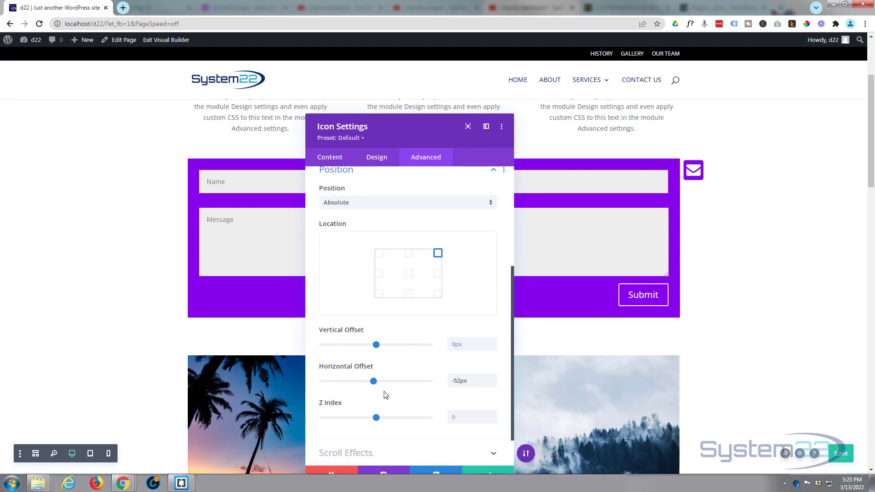
scroll(400, 314, down, 1)
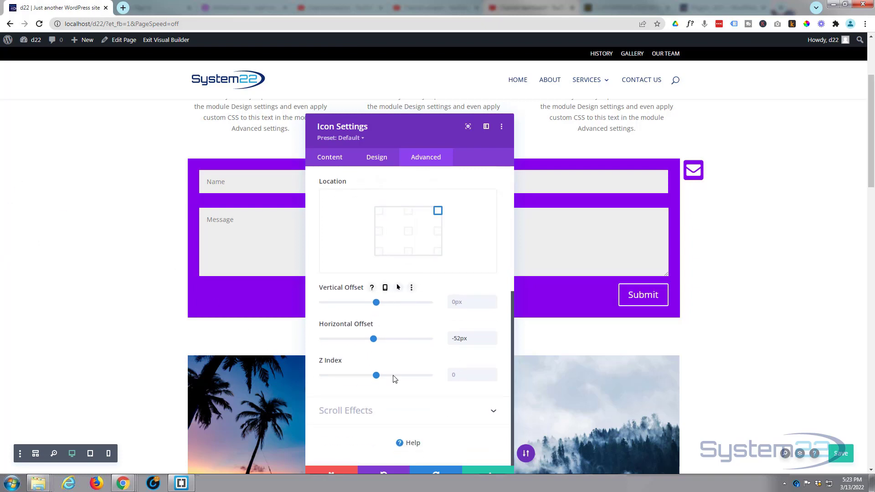
Save the icon settings, then set the contact form's Sizing width to 300px
click(477, 470)
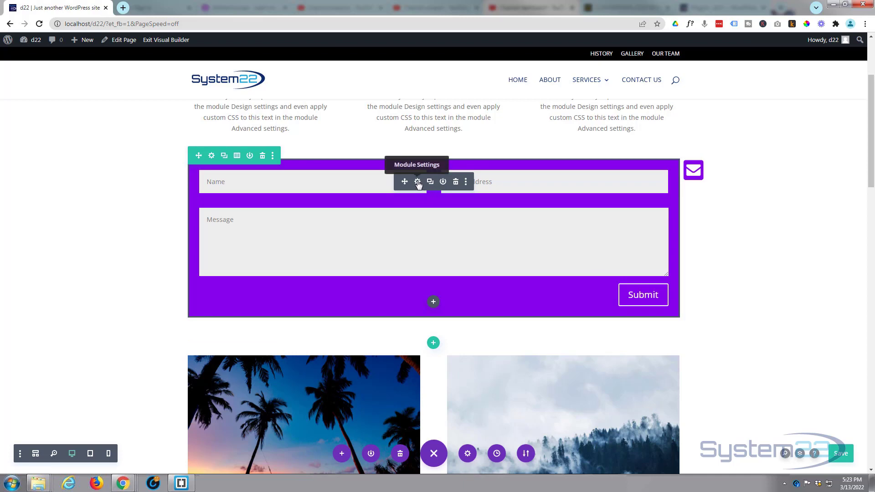
click(418, 182)
click(376, 133)
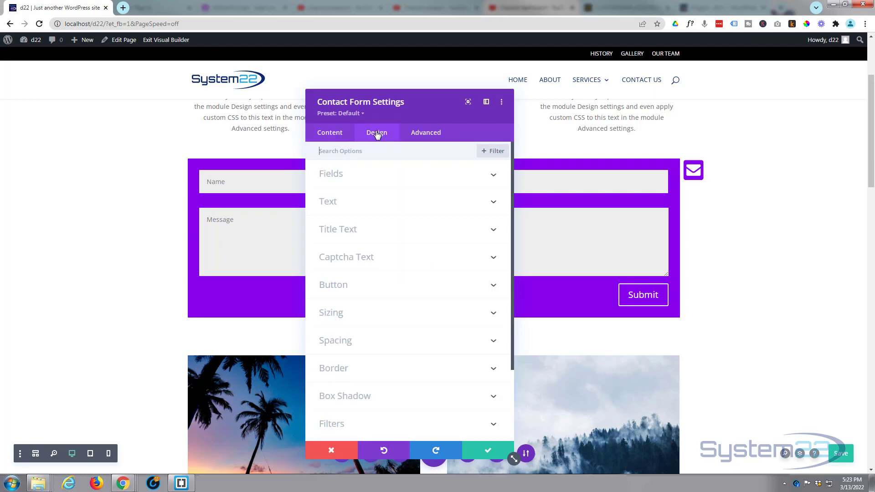
click(392, 317)
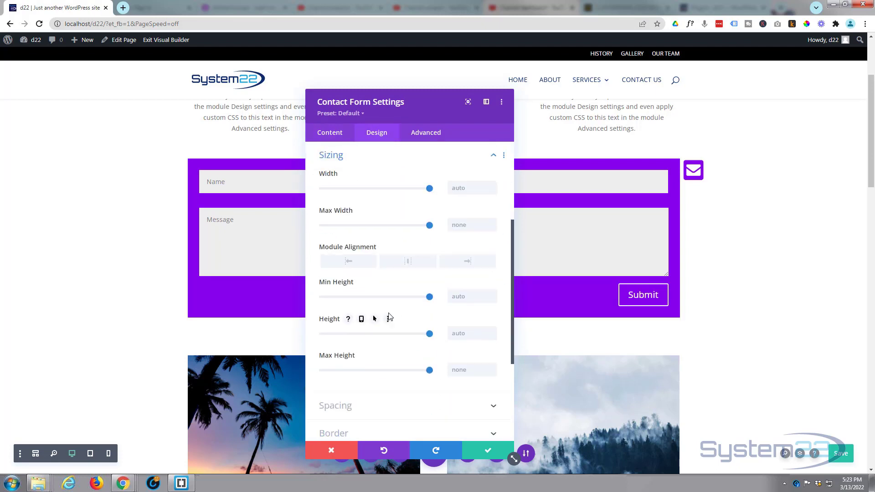
click(467, 186)
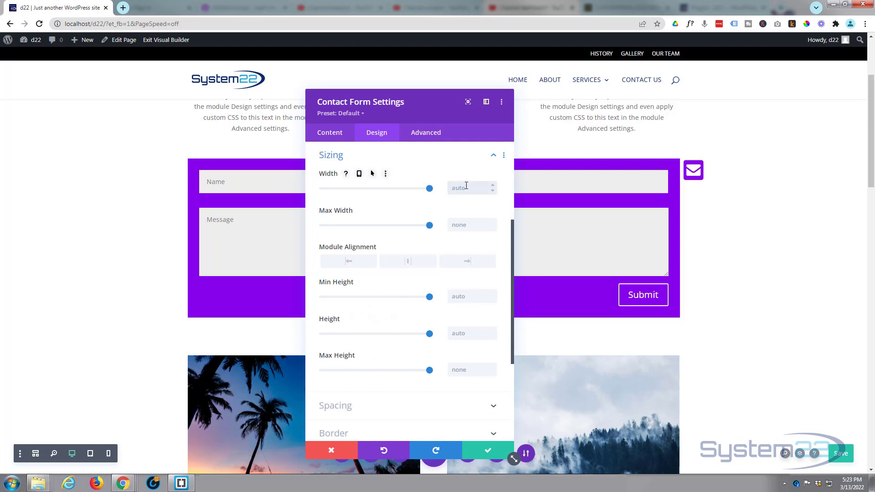
text(300%)
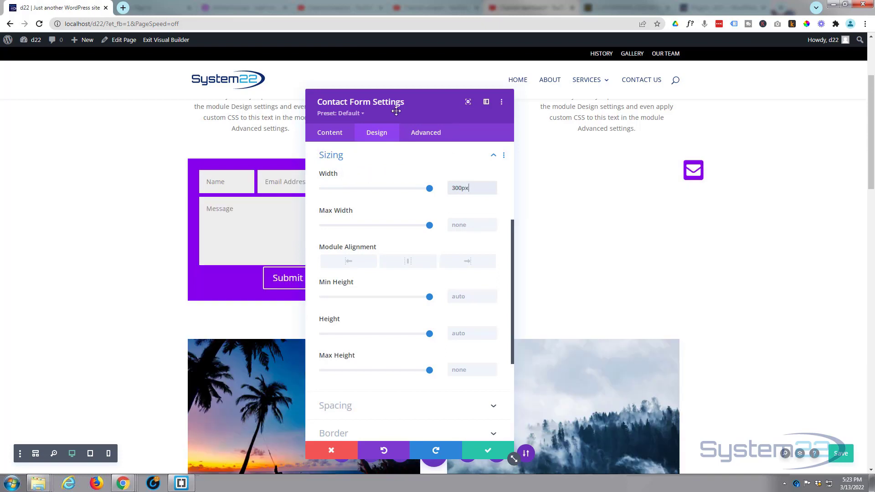
drag(365, 106, 142, 137)
Make the contact form absolutely positioned, anchored to its row's top right corner
click(156, 161)
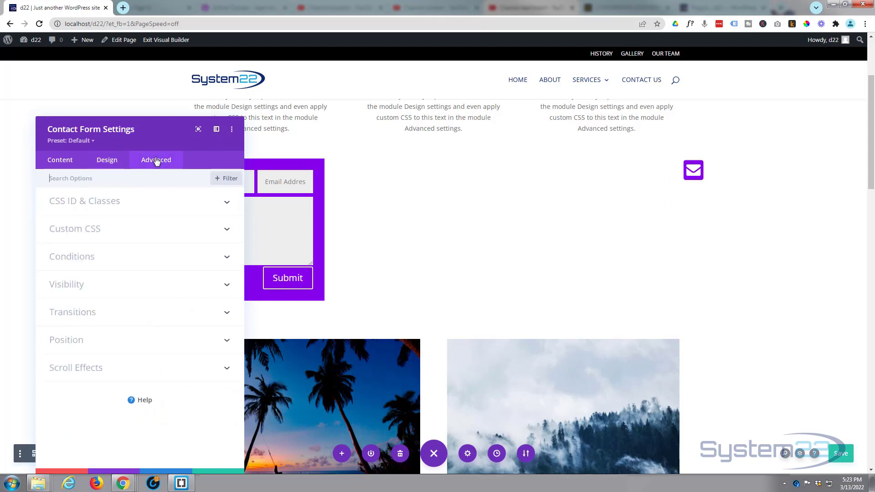
click(127, 339)
click(103, 346)
click(102, 382)
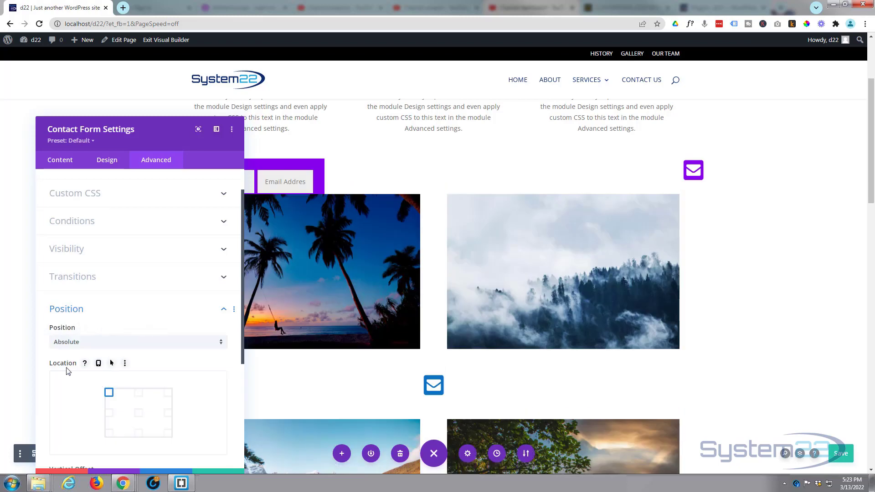
click(167, 393)
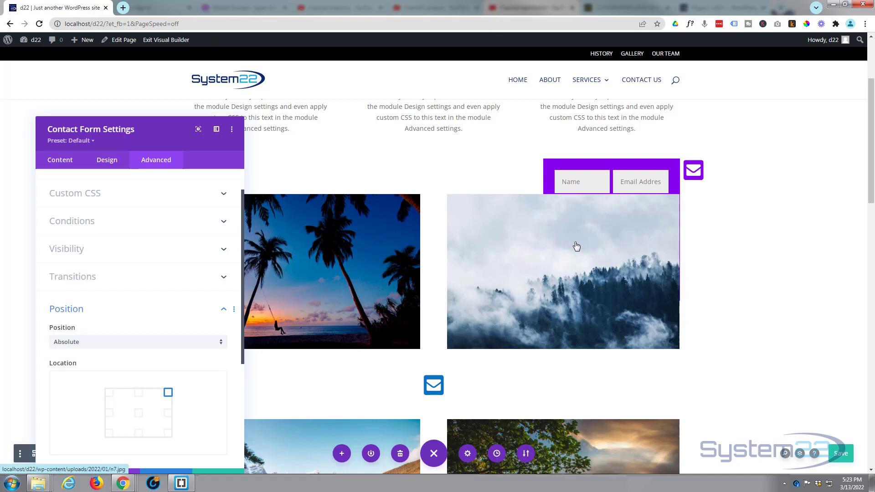
mouse_move(609, 173)
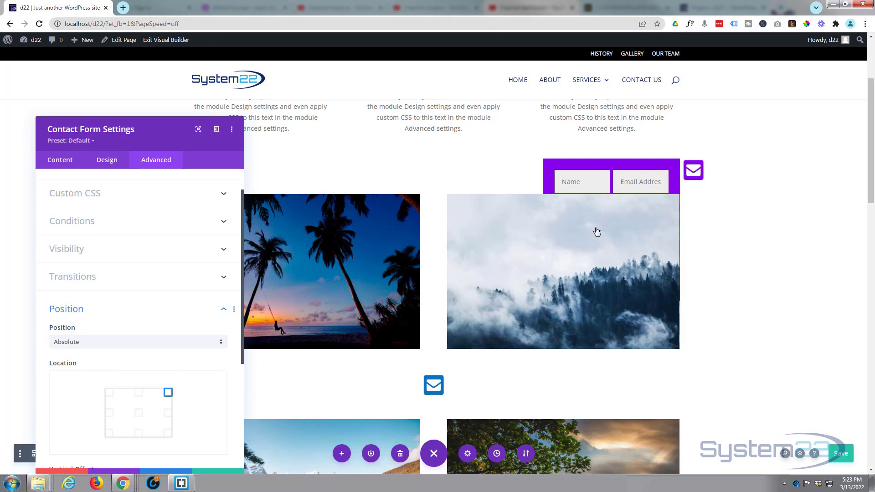
scroll(766, 284, up, 2)
scroll(765, 284, down, 1)
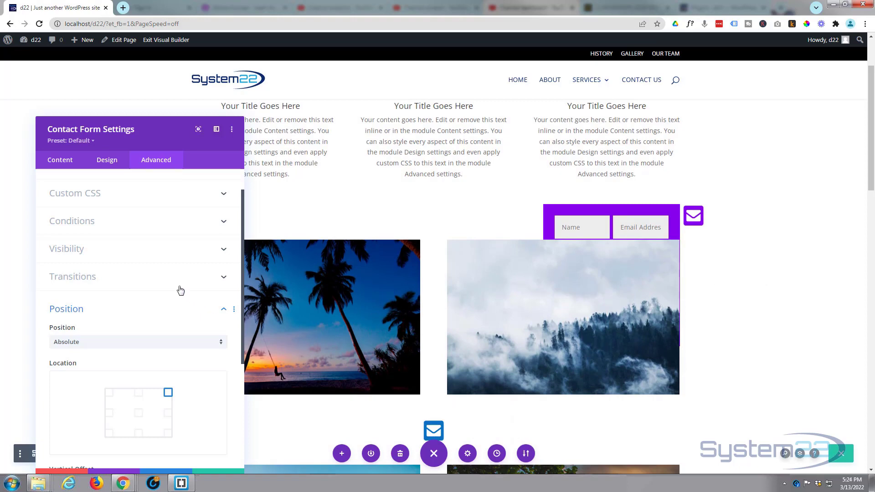
scroll(178, 289, down, 1)
scroll(178, 289, down, 4)
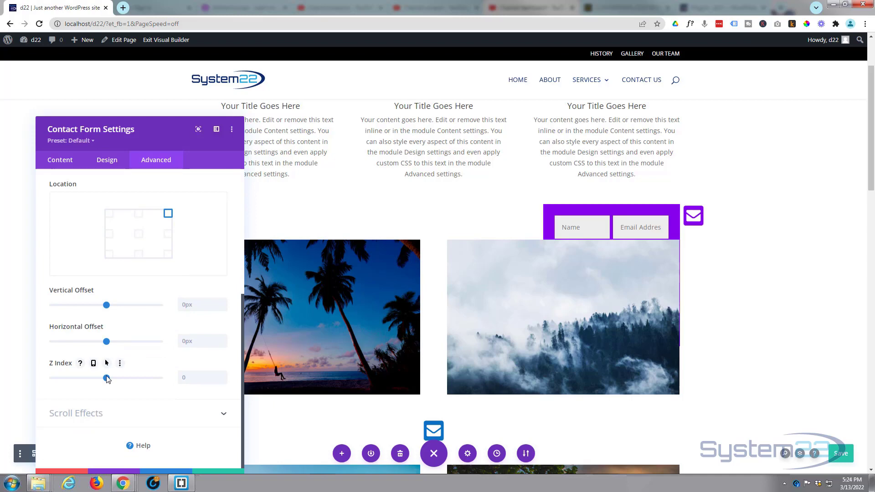
Edit the form's Z Index value, then save and close the contact form settings
click(107, 378)
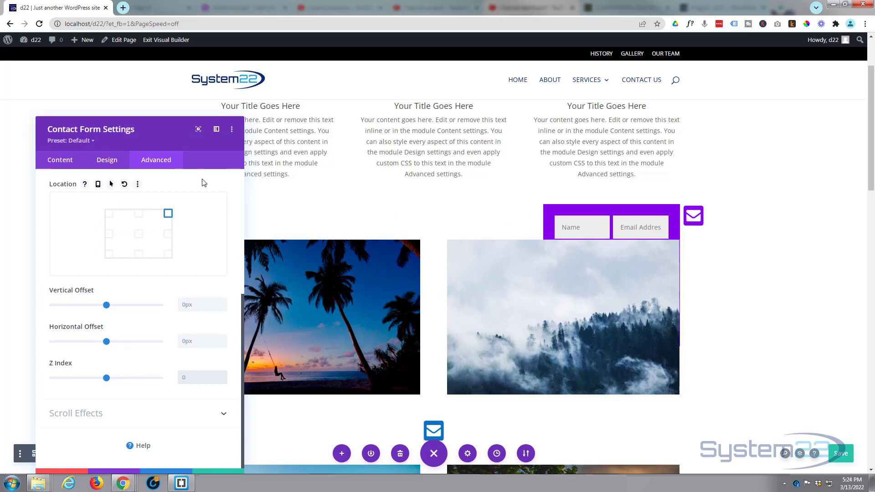
scroll(391, 207, up, 2)
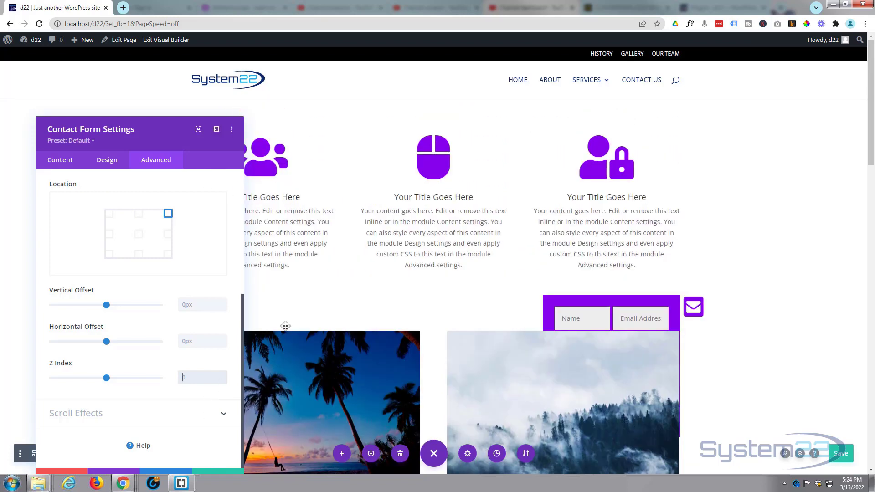
scroll(273, 307, down, 3)
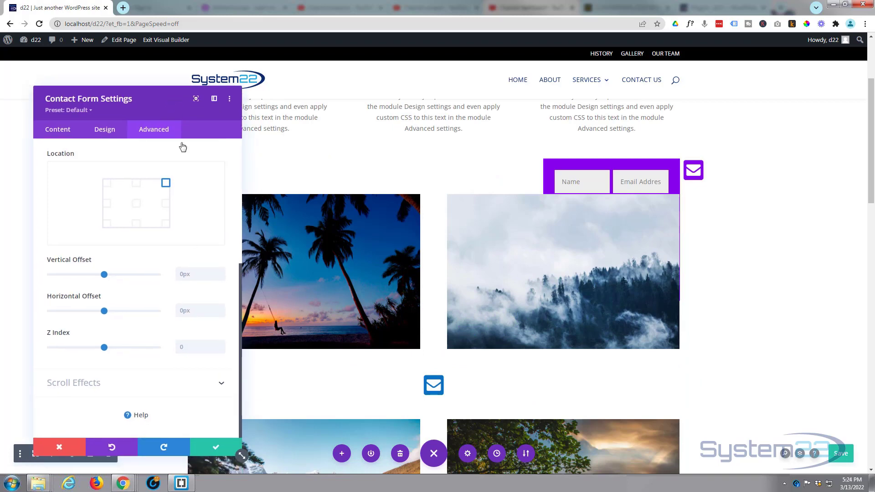
click(204, 452)
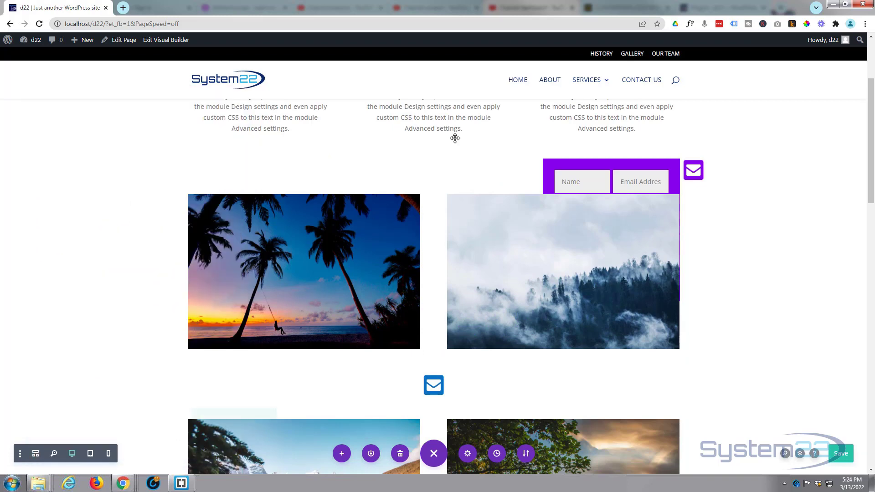
Set the contact form row's width to 300px under Design > Sizing
mouse_move(479, 166)
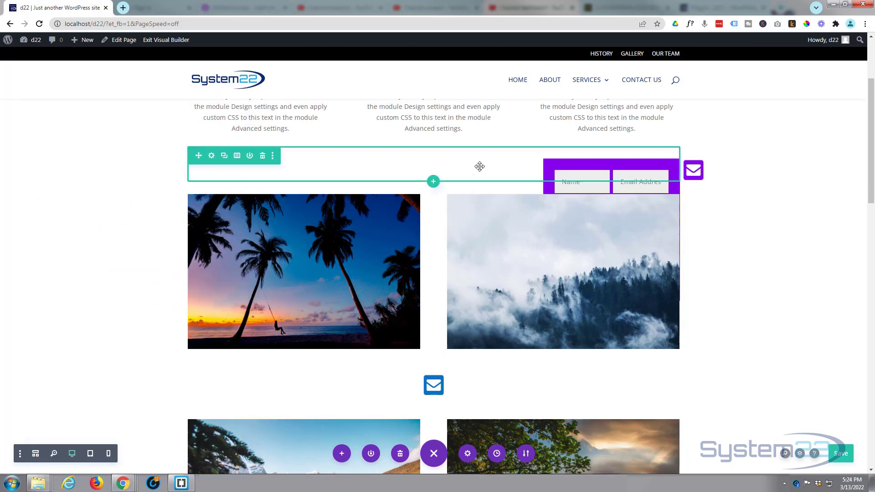
click(211, 156)
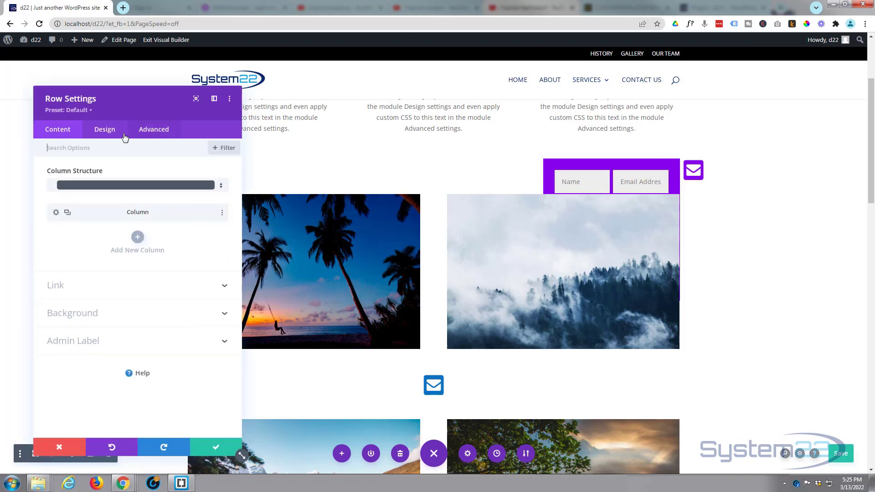
click(110, 131)
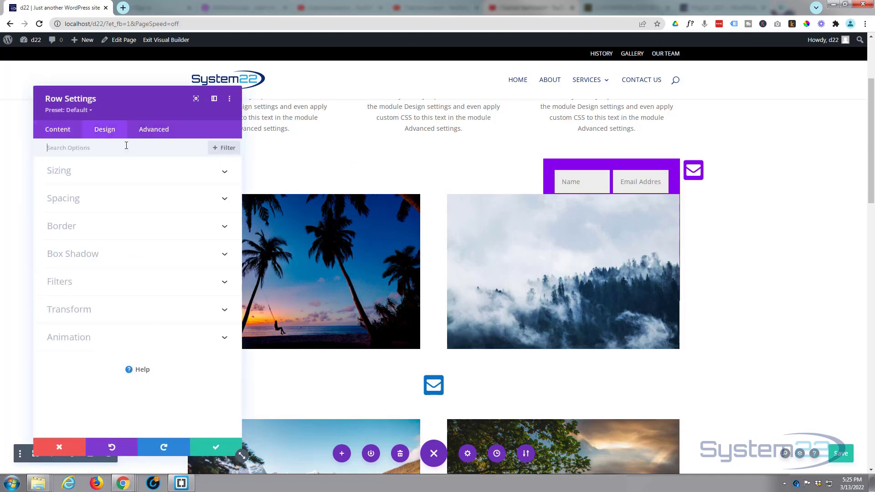
click(89, 177)
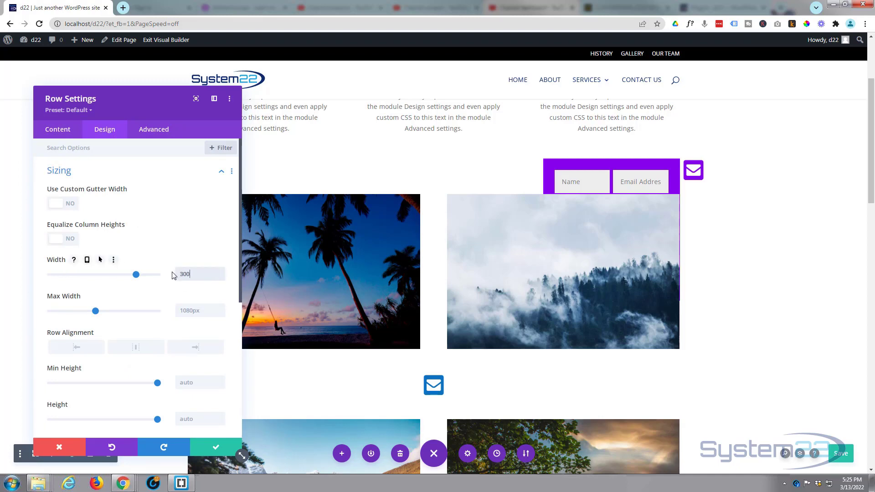
key(Return)
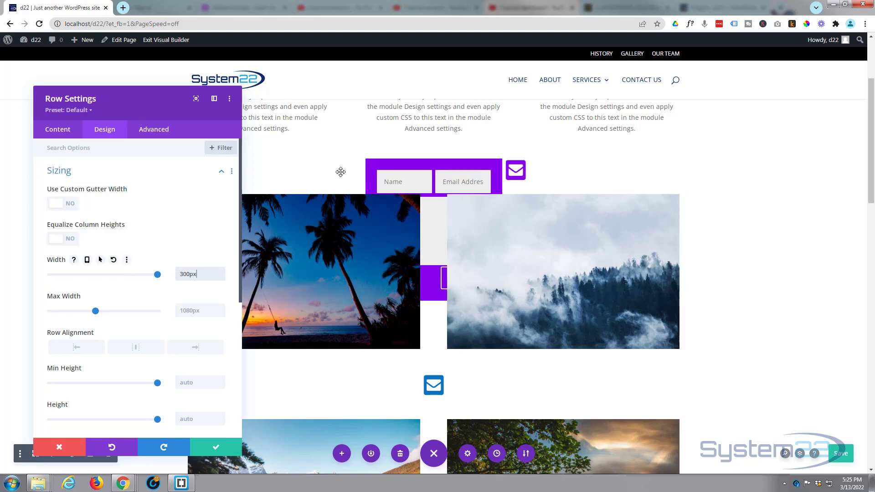
click(135, 218)
Move the settings panel aside and set the row's alignment to centre
drag(156, 103, 704, 107)
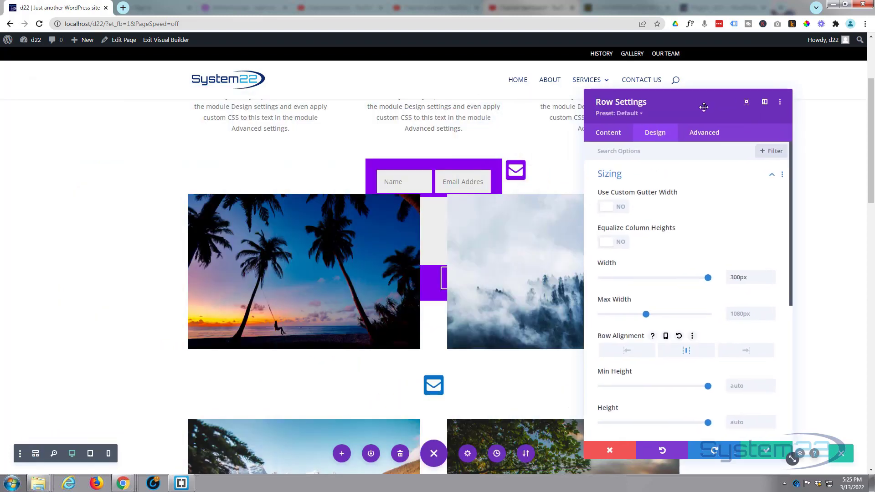
click(630, 352)
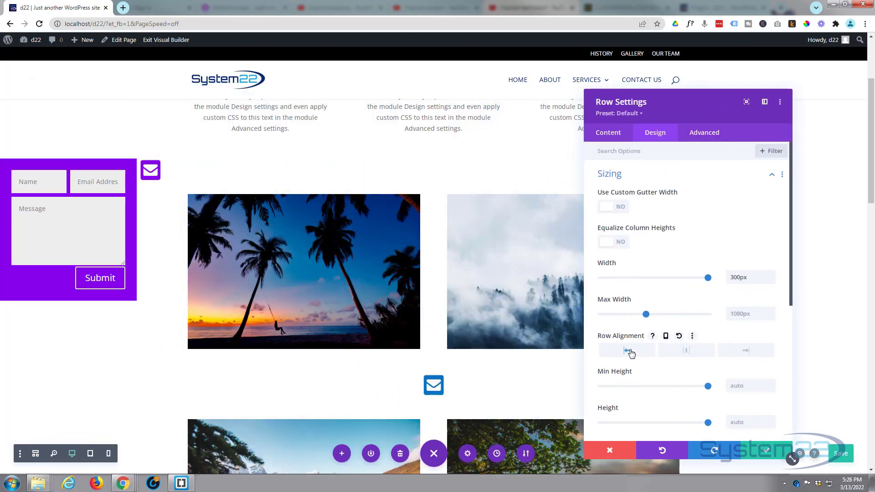
click(679, 354)
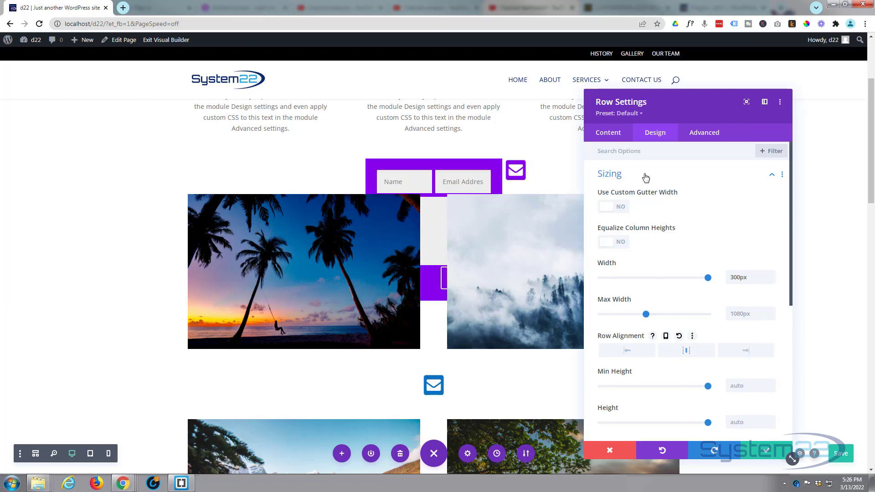
Inspect the row's Advanced > Position options
click(704, 134)
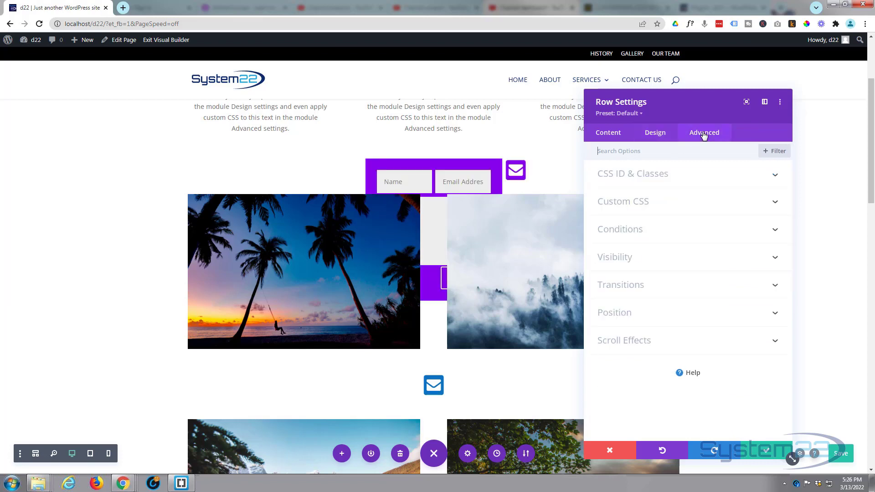
click(668, 320)
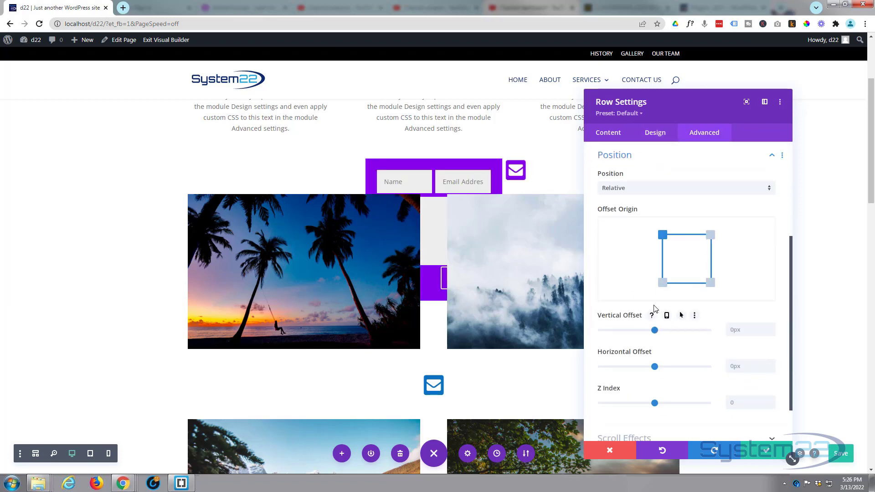
scroll(655, 309, down, 1)
drag(655, 357, 664, 360)
scroll(663, 358, up, 4)
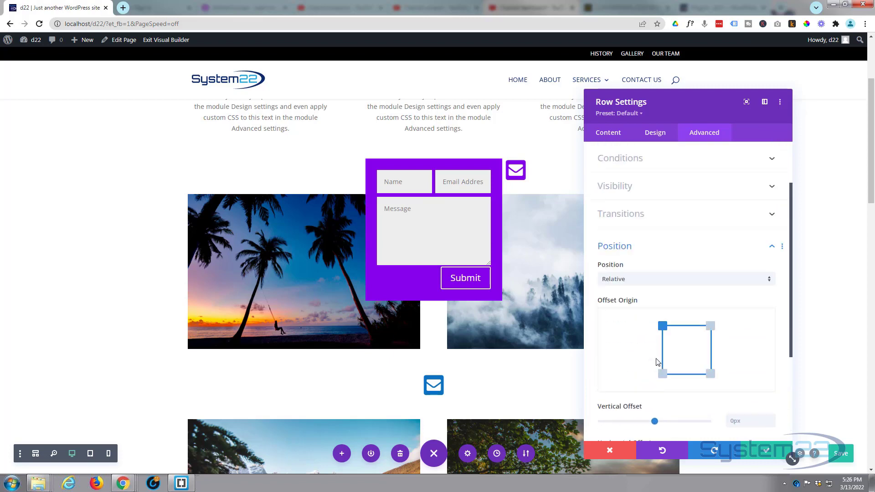
Set the 300px row's alignment to left under Design > Sizing
click(658, 133)
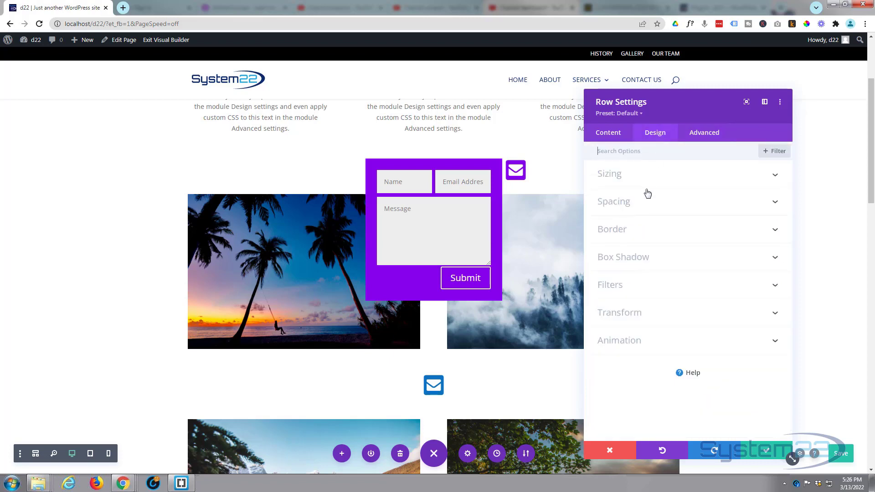
click(660, 181)
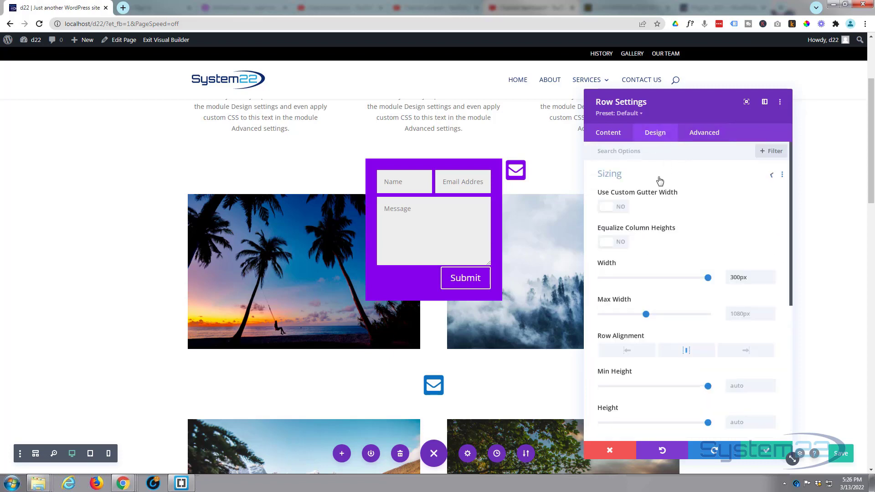
click(627, 351)
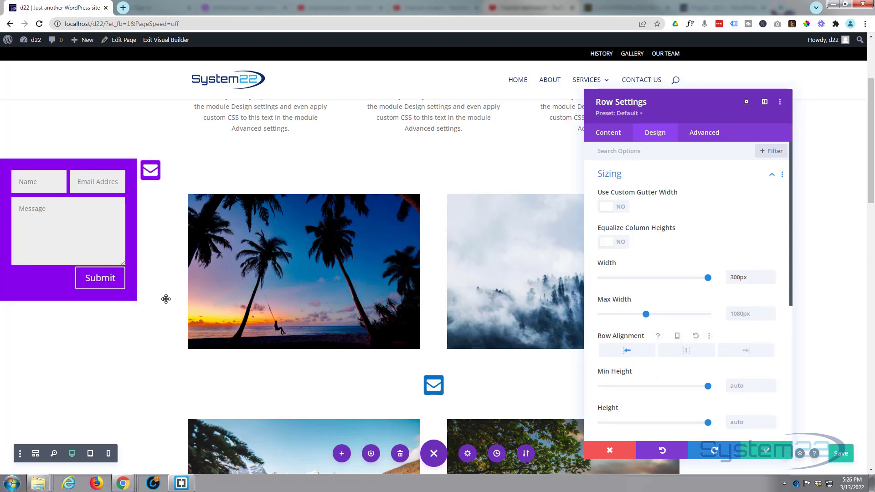
scroll(167, 299, down, 3)
scroll(167, 299, up, 6)
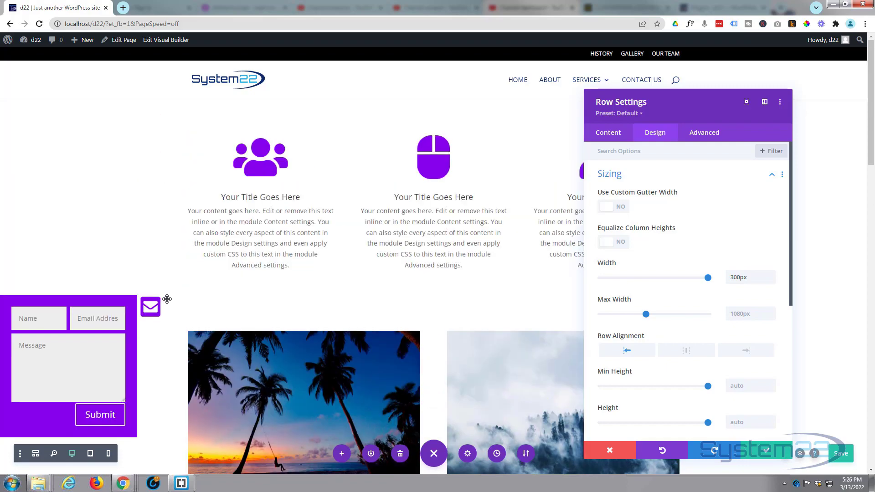
scroll(166, 296, down, 3)
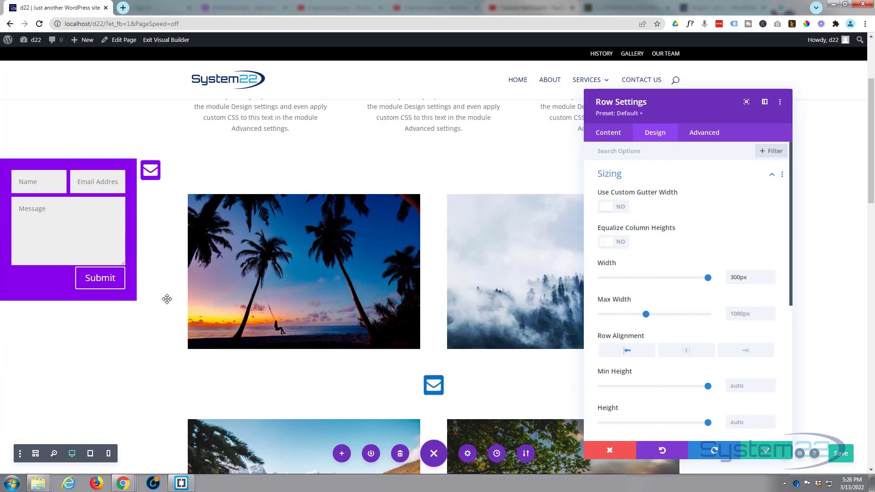
Make the row Fixed, anchored top-left, with a 212px vertical offset
click(704, 135)
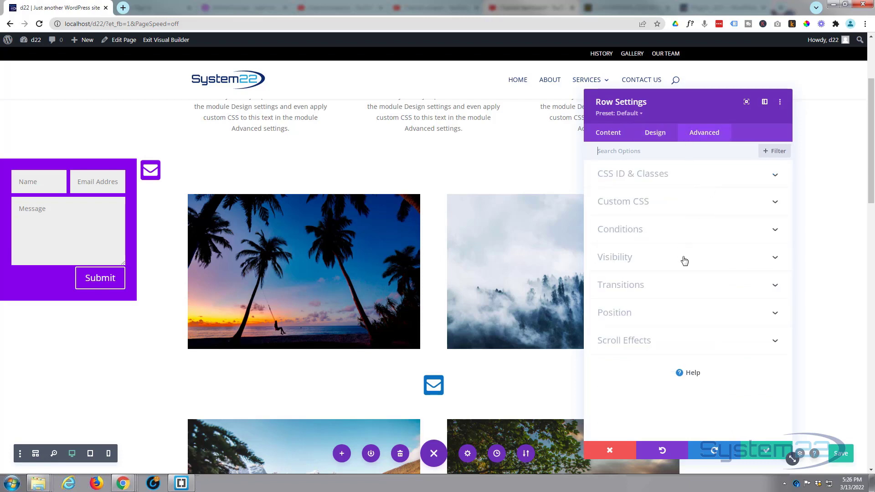
click(666, 313)
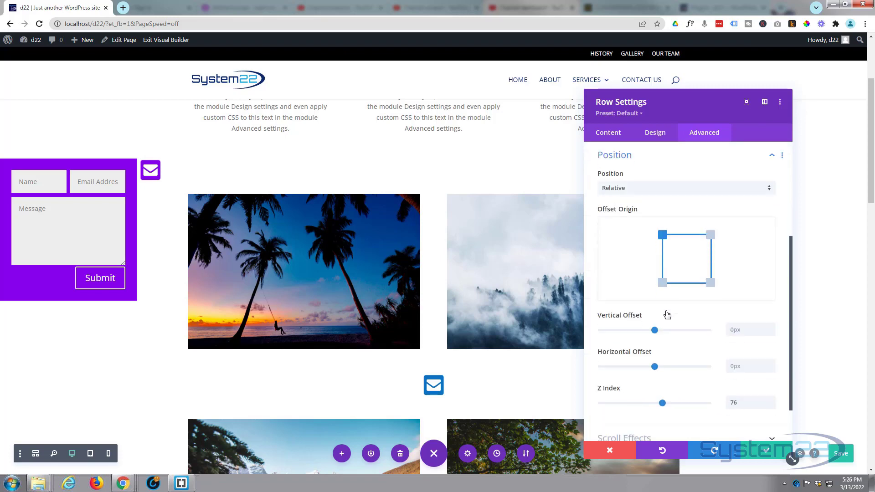
click(649, 188)
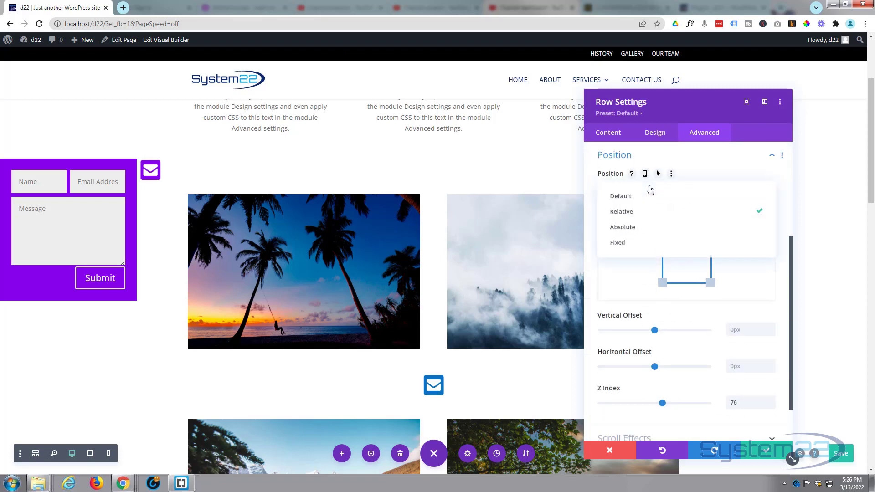
click(627, 243)
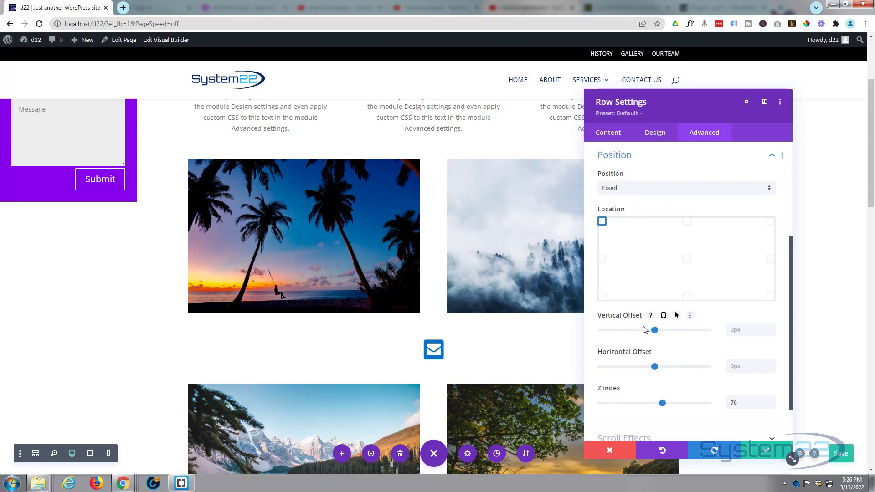
click(602, 259)
click(602, 296)
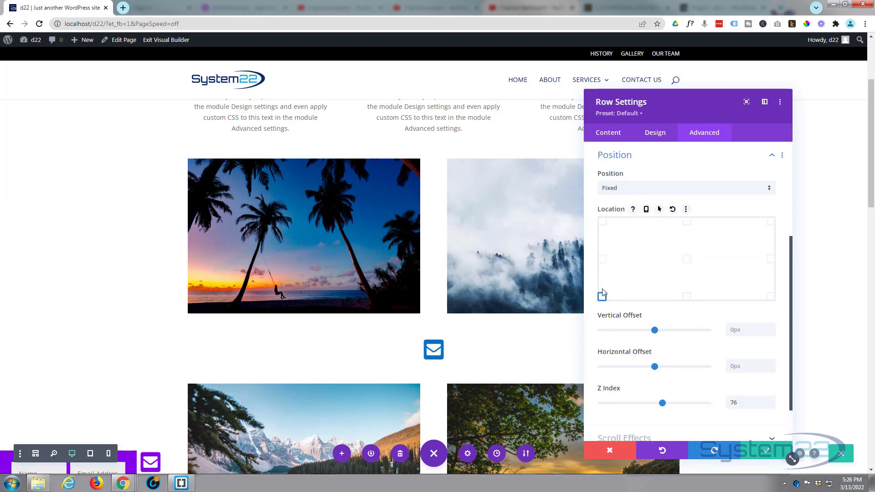
click(604, 222)
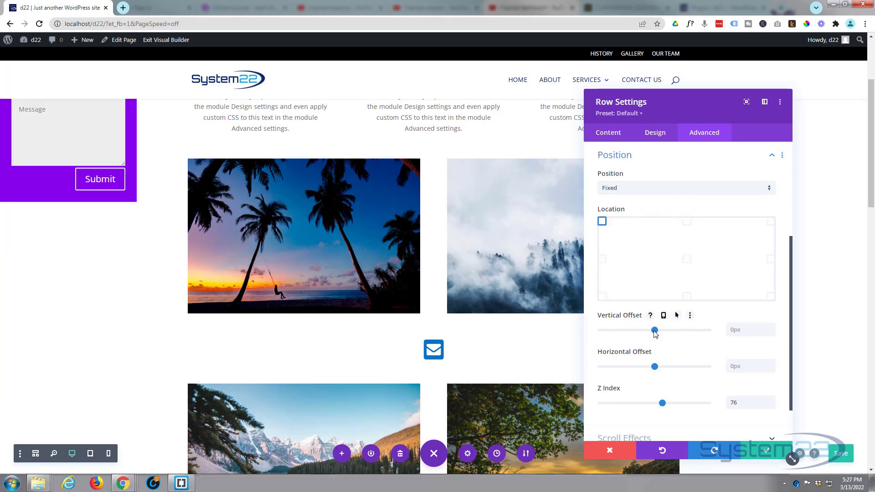
drag(655, 331, 666, 331)
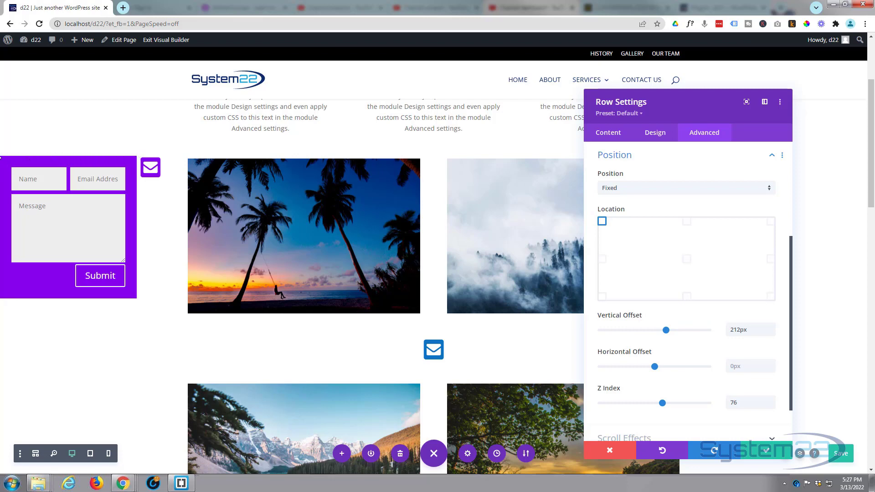
Translate the row -300px horizontally with unlinked axes, and enable separate hover values
click(662, 136)
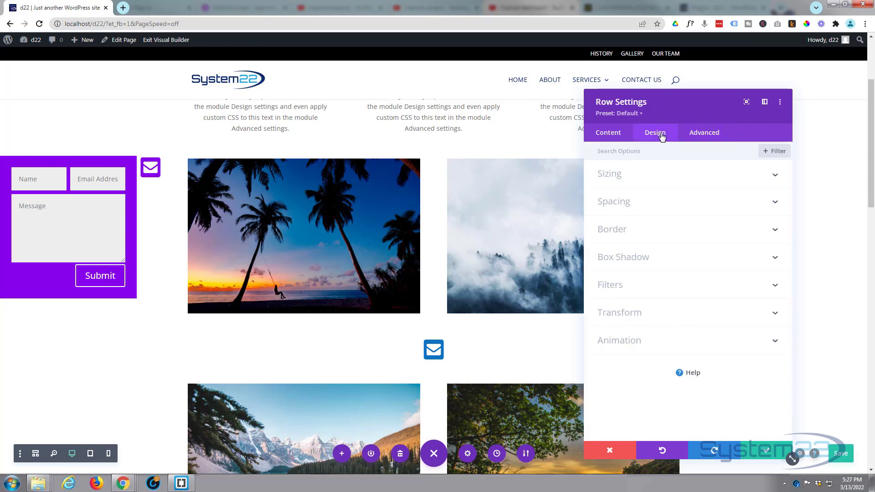
click(667, 313)
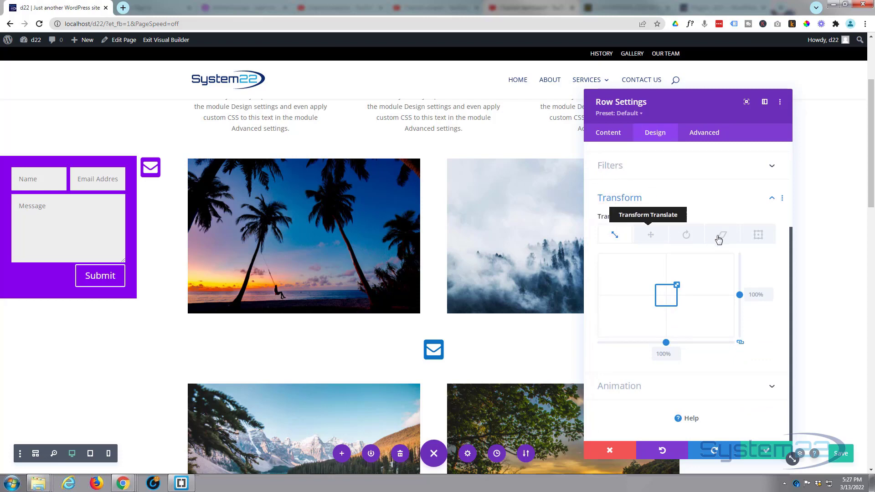
click(652, 236)
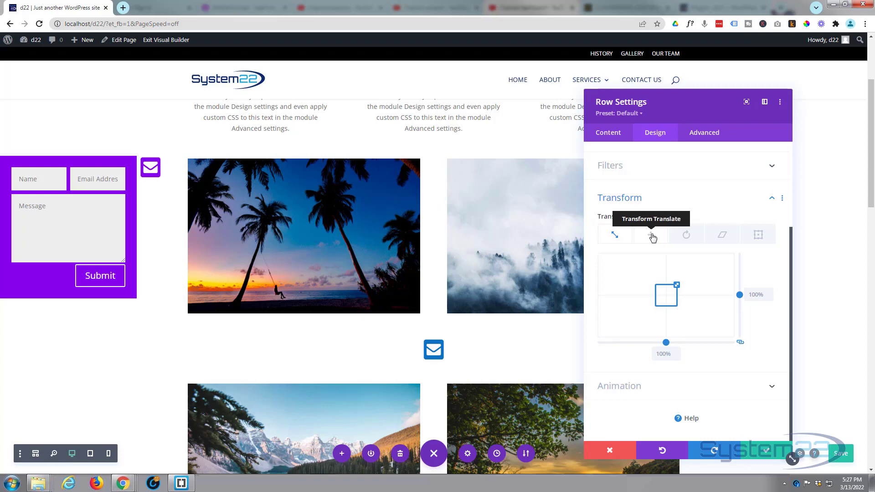
click(740, 344)
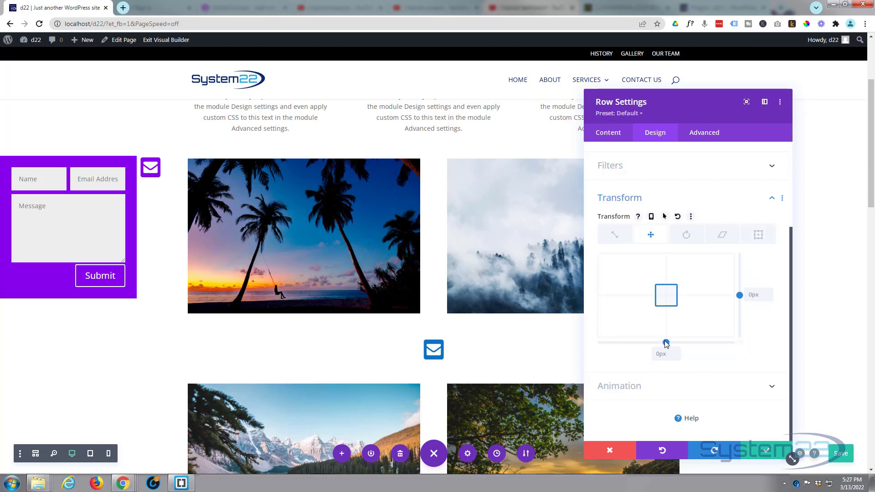
drag(666, 343, 601, 343)
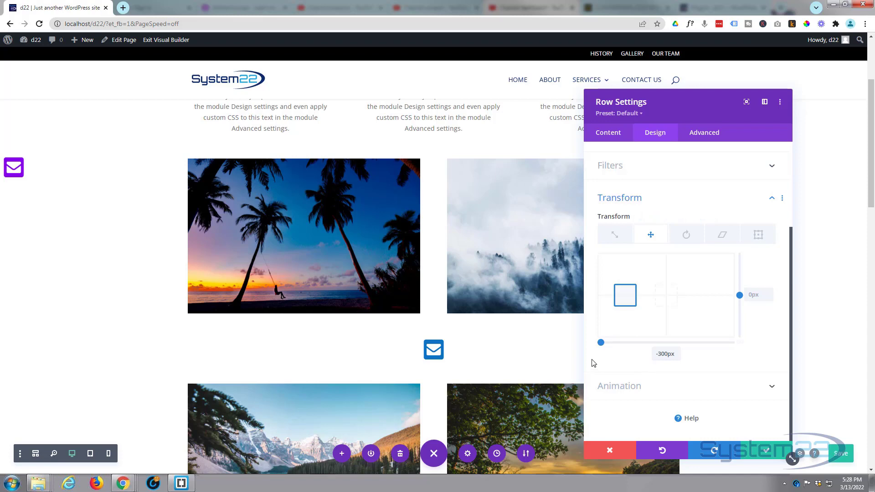
mouse_move(610, 218)
click(665, 217)
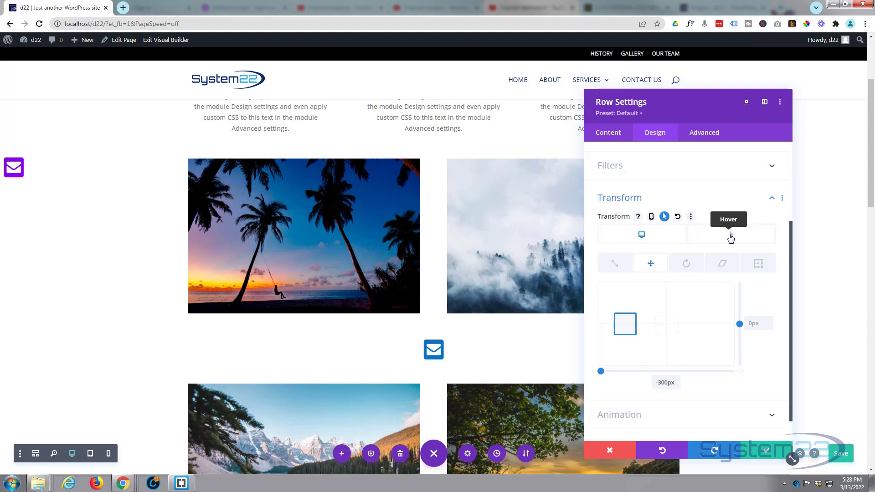
Set the hover-state horizontal translate to 0px and preview the normal and hover states
click(731, 238)
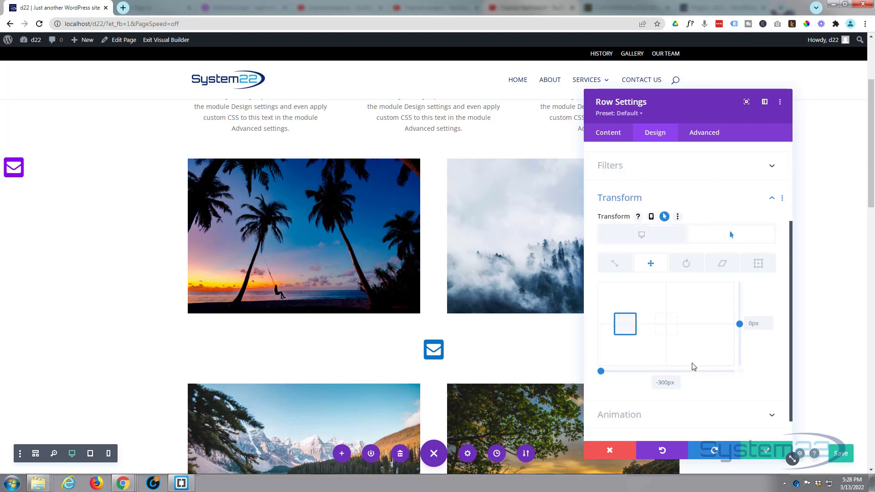
click(669, 383)
text(0)
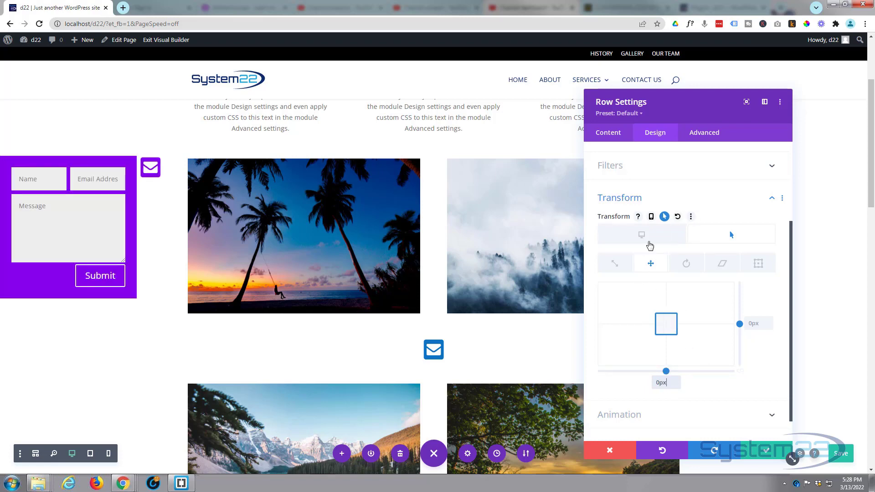
click(650, 241)
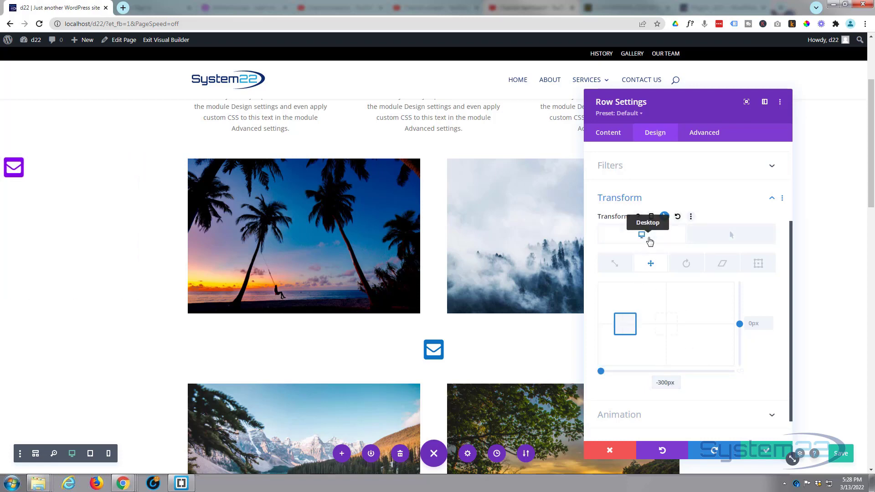
click(729, 236)
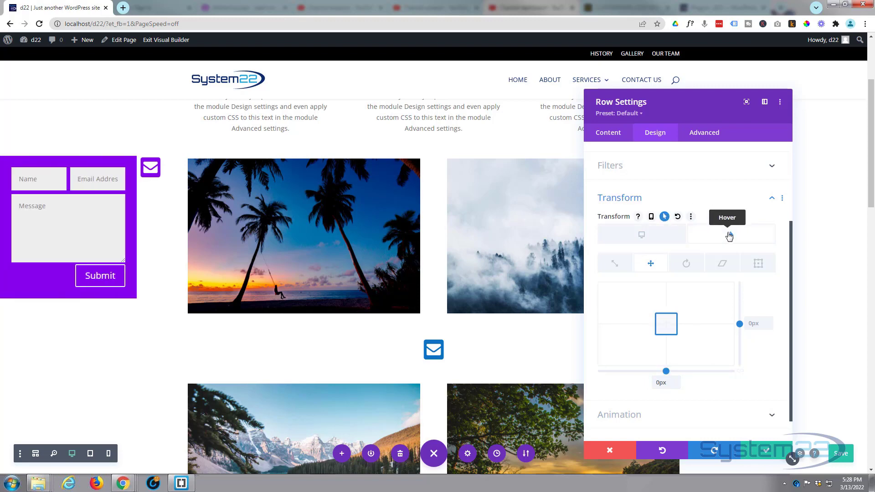
click(657, 241)
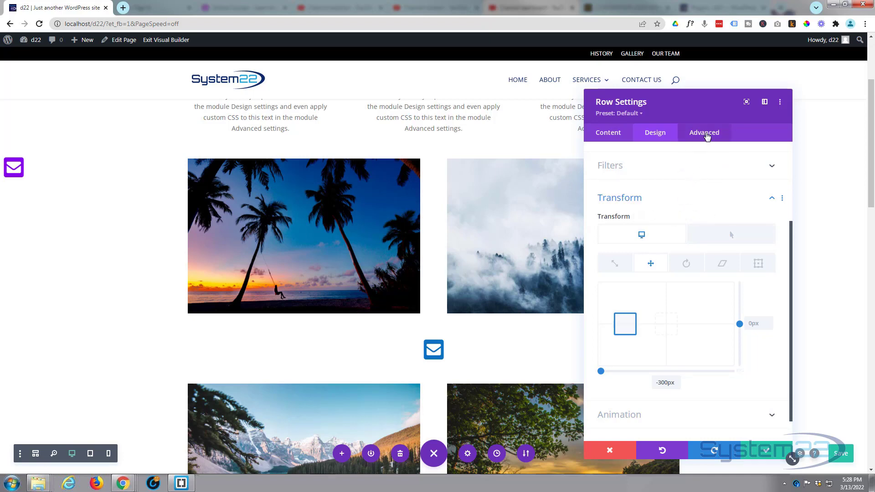
Give the row a 1000ms transition with 100ms delay and Ease-In-Out curve, then close settings
click(706, 134)
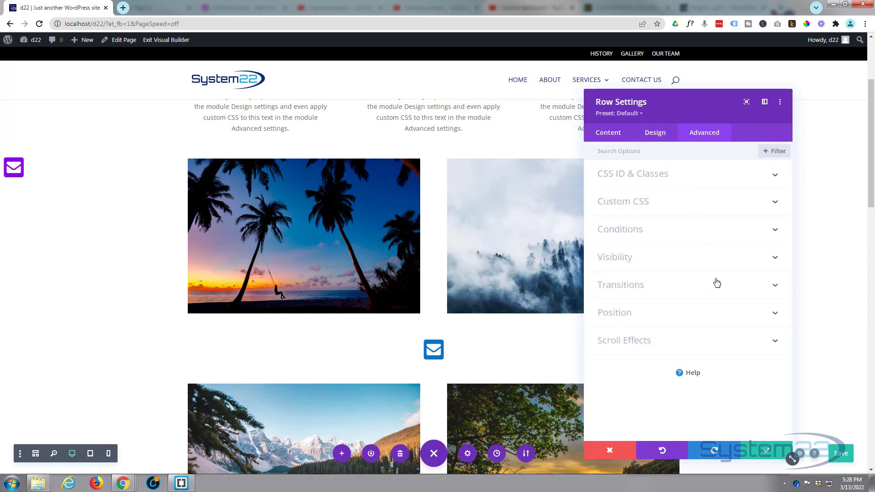
click(652, 288)
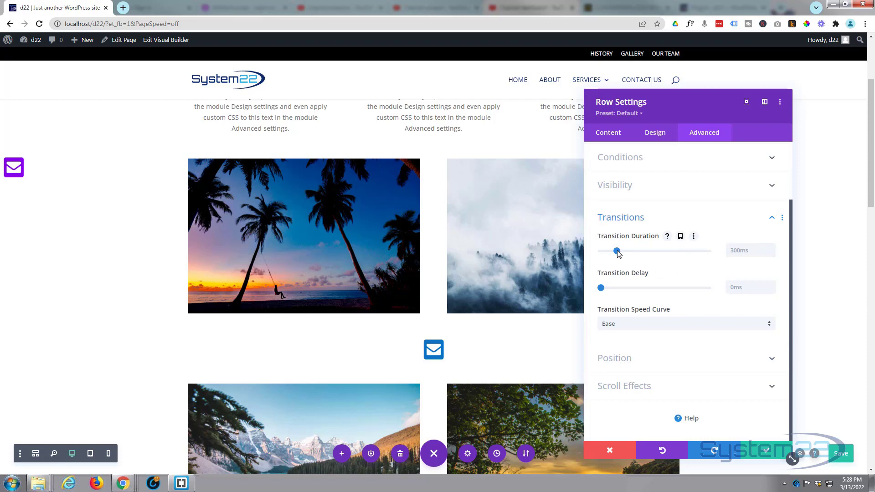
drag(617, 254, 658, 253)
click(770, 247)
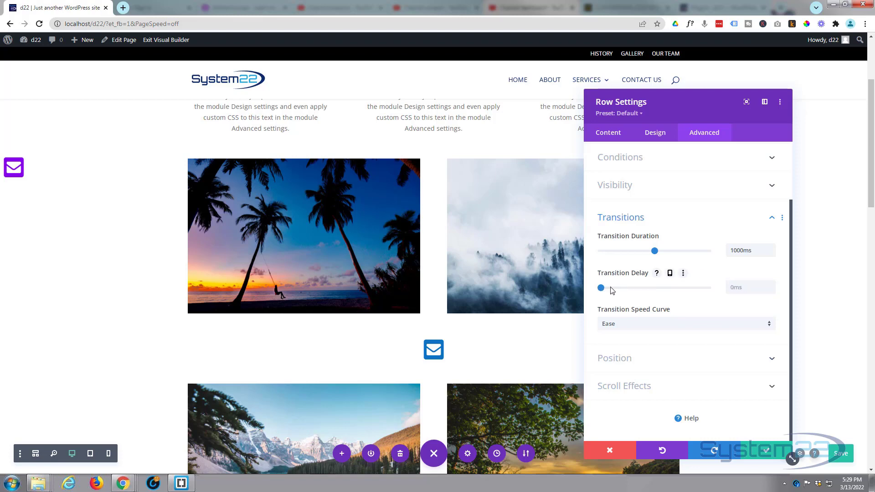
drag(613, 288, 633, 287)
click(645, 325)
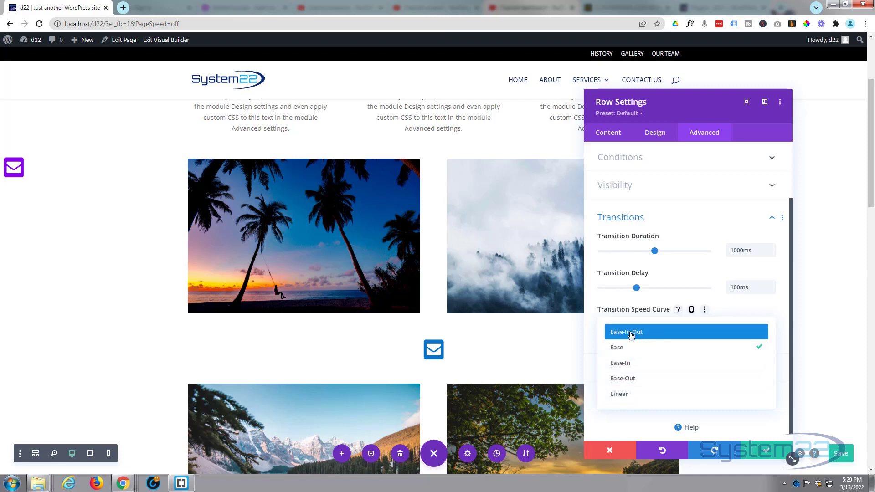
click(631, 334)
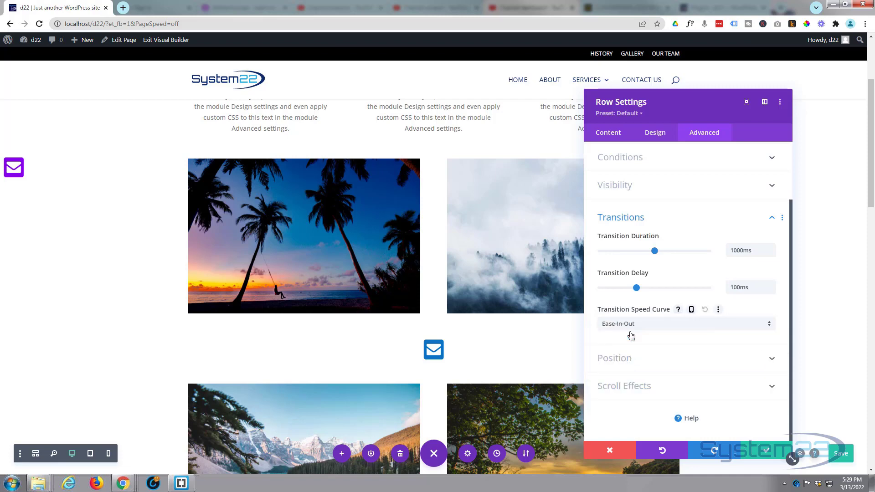
click(774, 454)
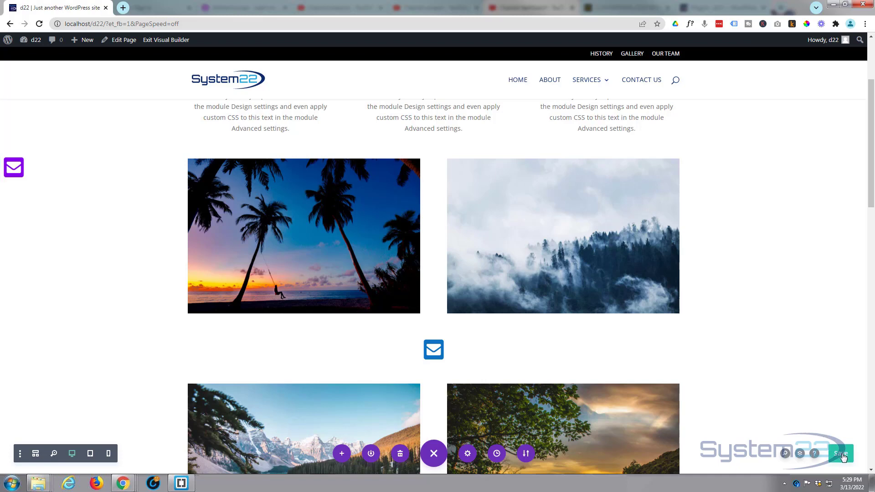
Save the page changes and exit the Visual Builder to the live page
click(433, 454)
click(434, 455)
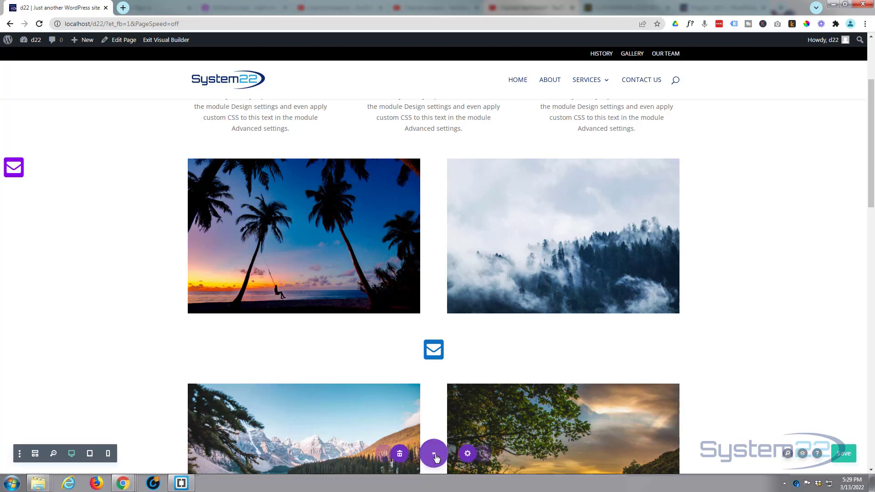
click(841, 456)
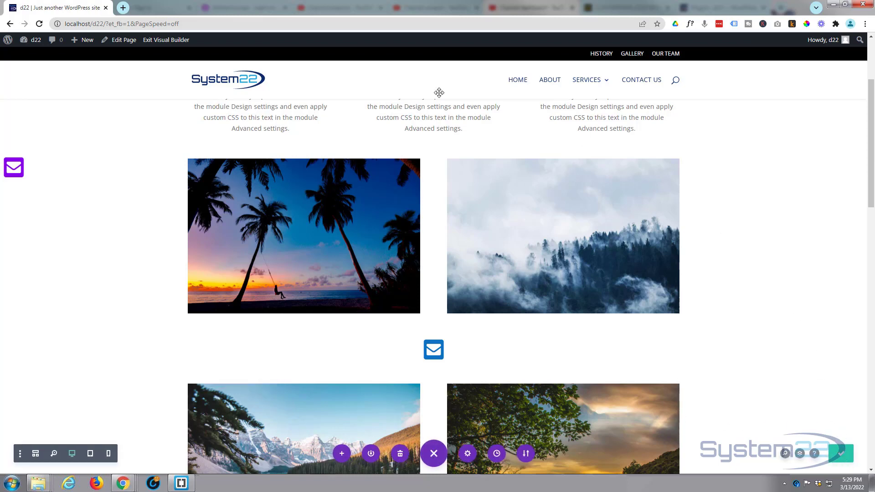
click(153, 40)
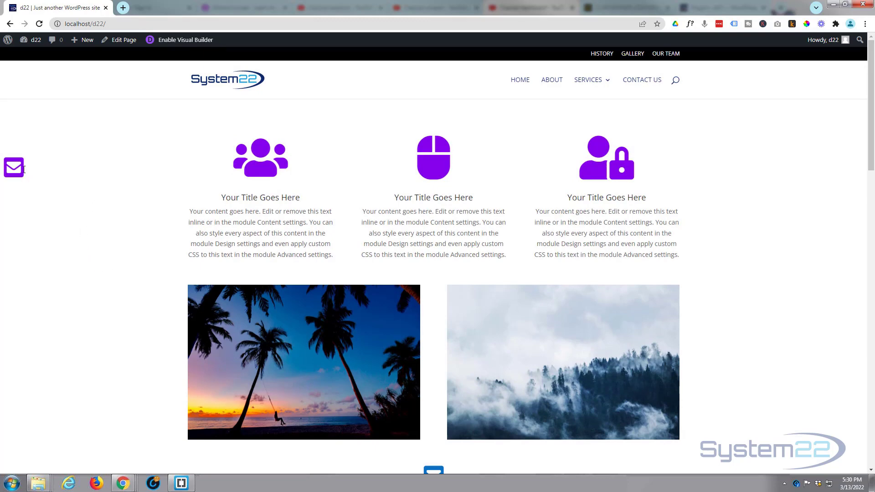
Test the envelope tab's slide-out form on the live page, then open the iPhone 12 Pro preview
click(18, 169)
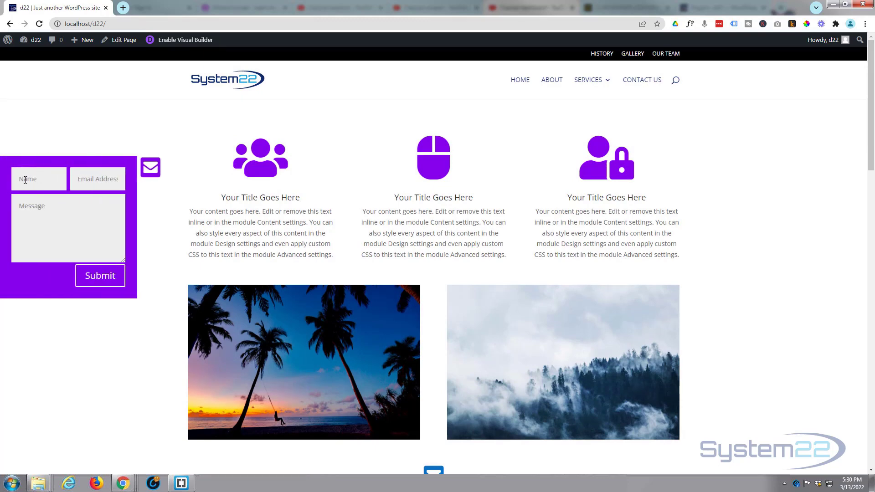
text(sdfsdfs)
click(108, 342)
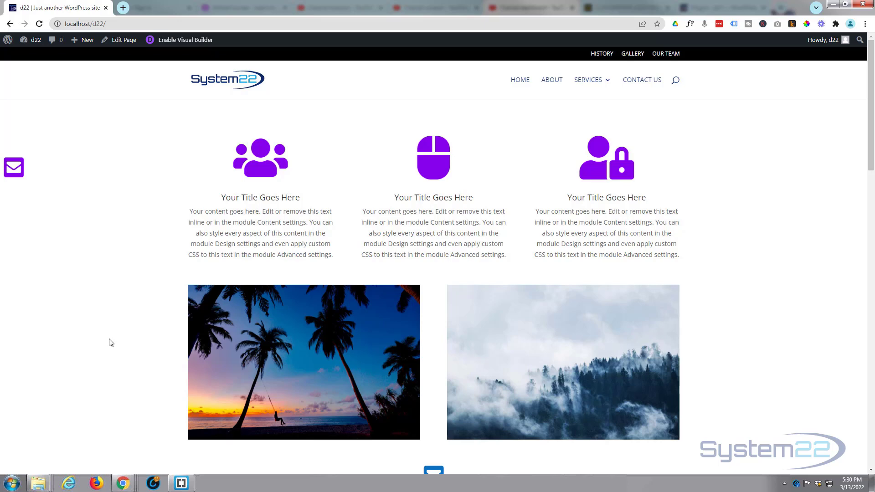
key(ctrl+shift+i)
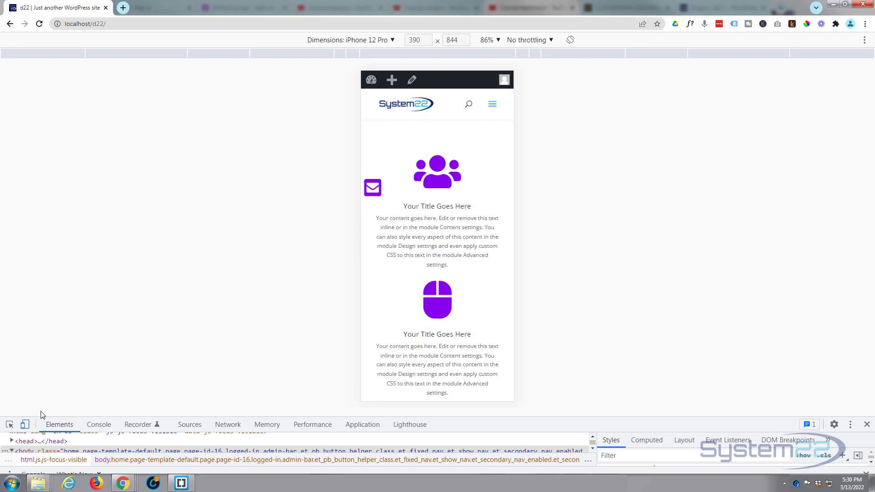
Toggle the mobile preview off and on, slide the form out, and open the device list
click(25, 425)
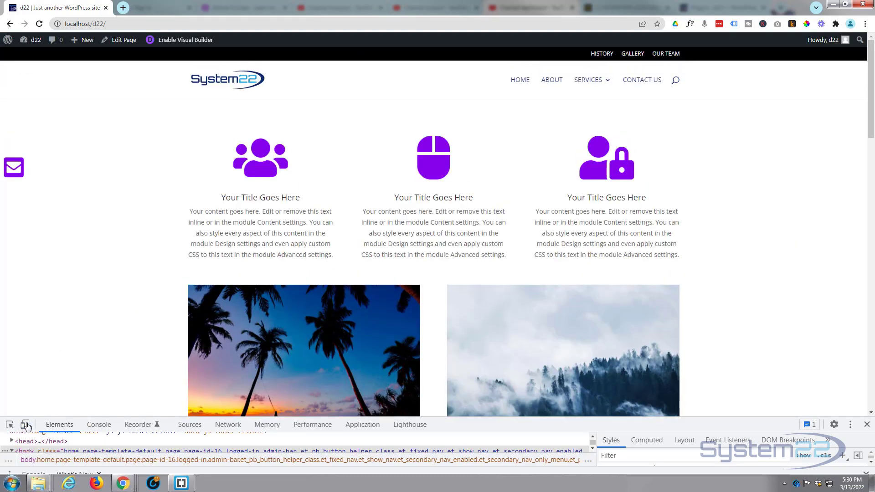
click(25, 425)
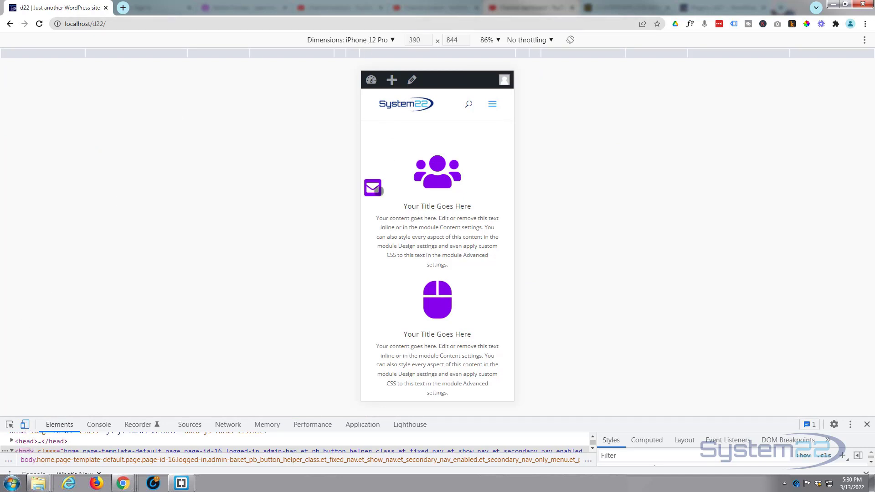
click(373, 187)
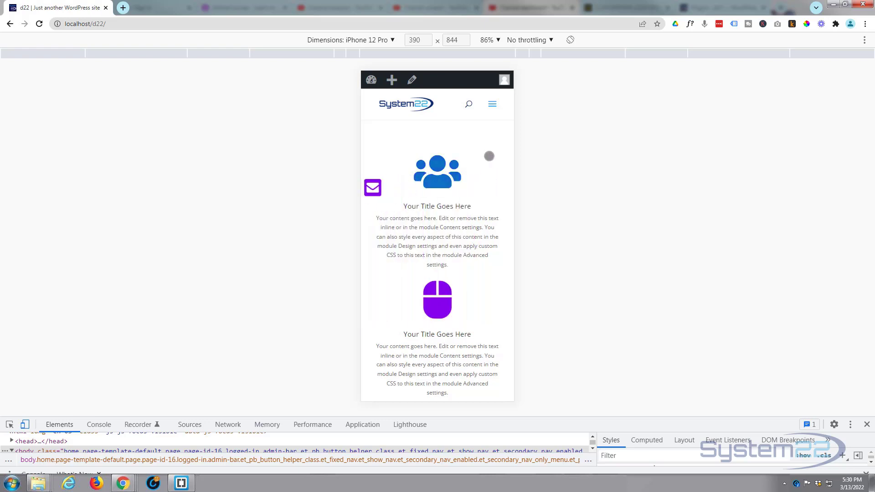
click(393, 41)
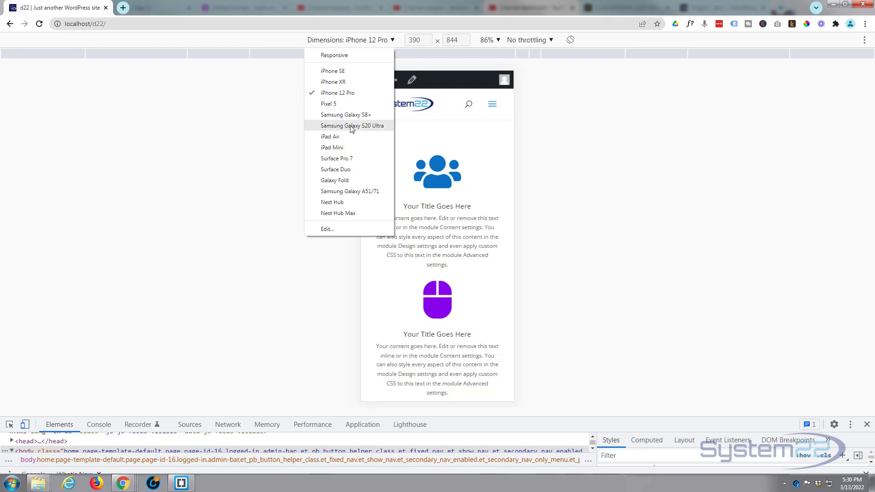
Switch to iPad Air and check the form slides out and back
click(337, 138)
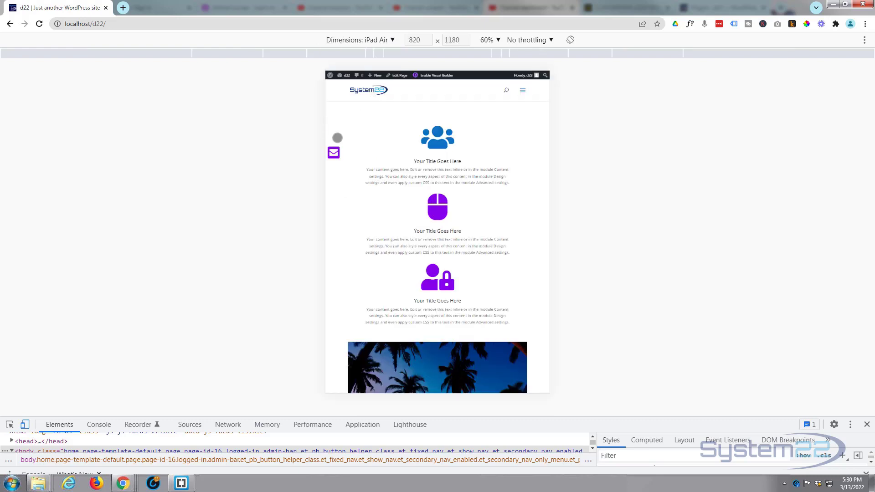
click(341, 153)
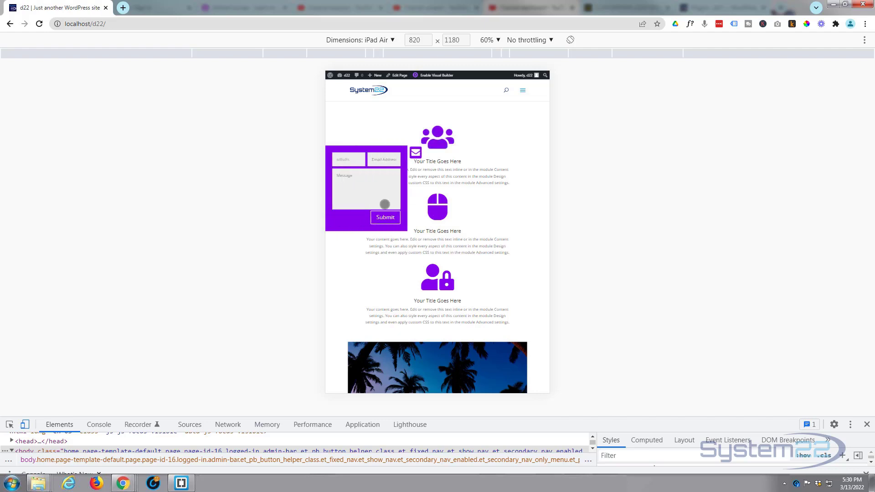
click(359, 127)
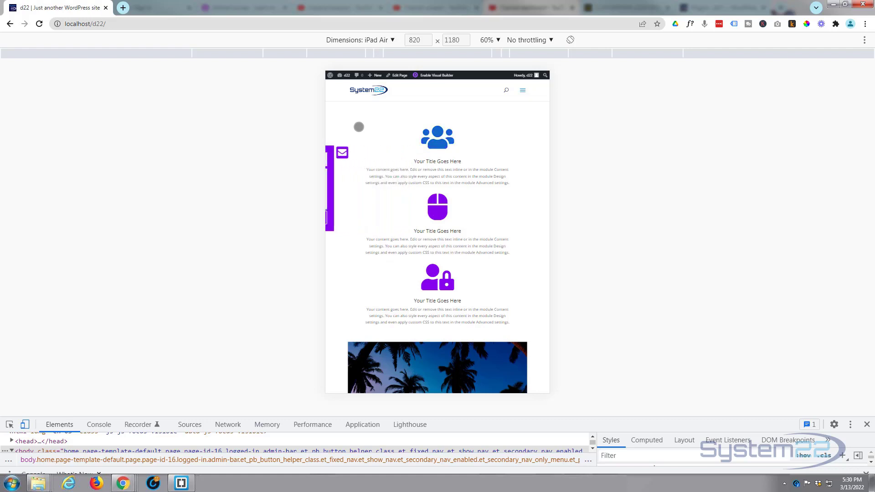
Switch to Galaxy Fold and check the form slides out and back
click(383, 40)
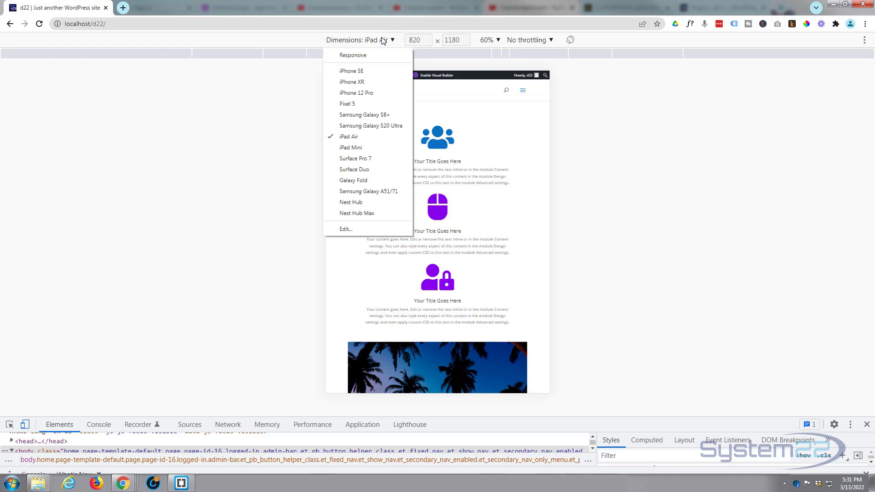
click(351, 181)
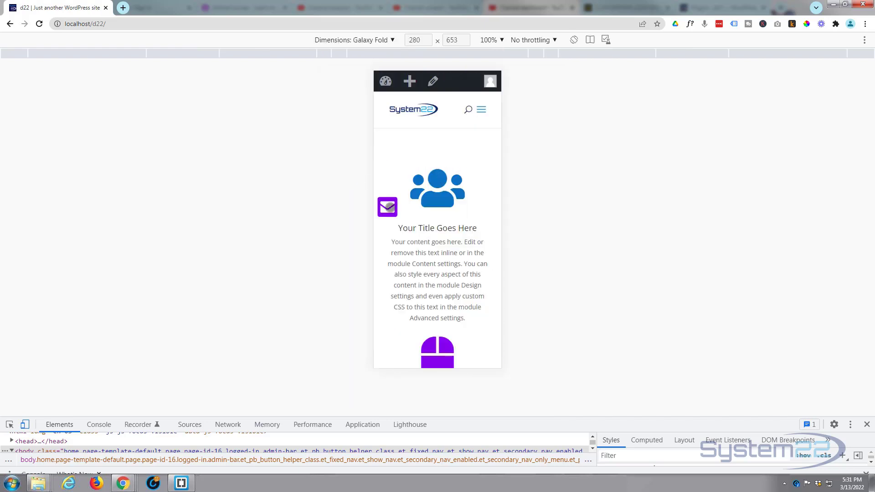
click(387, 209)
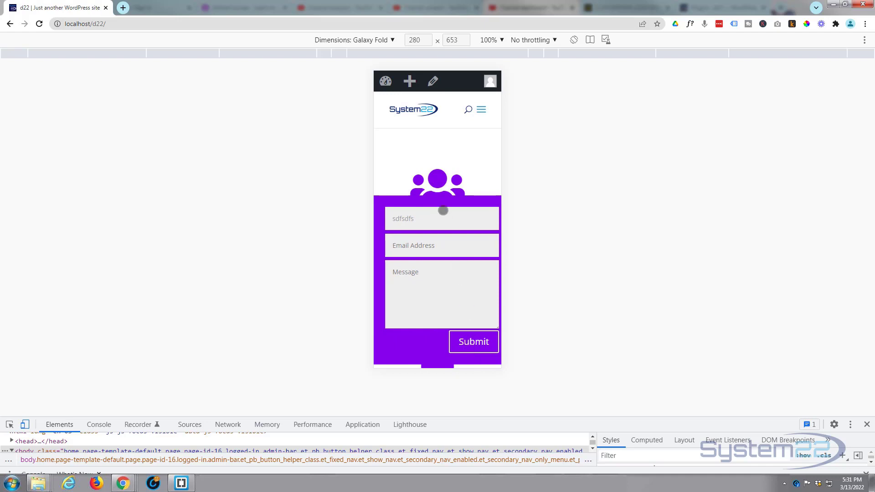
click(461, 155)
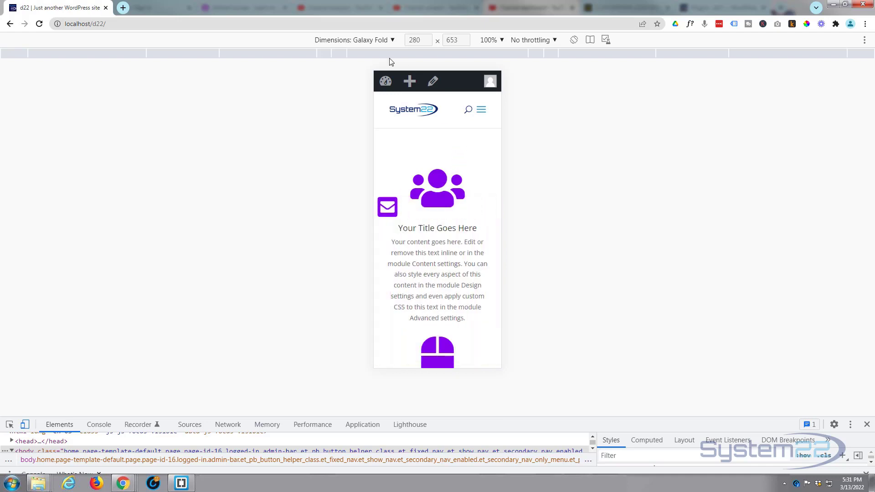
Check the sliding form on Surface Pro 7, then close developer tools
click(371, 39)
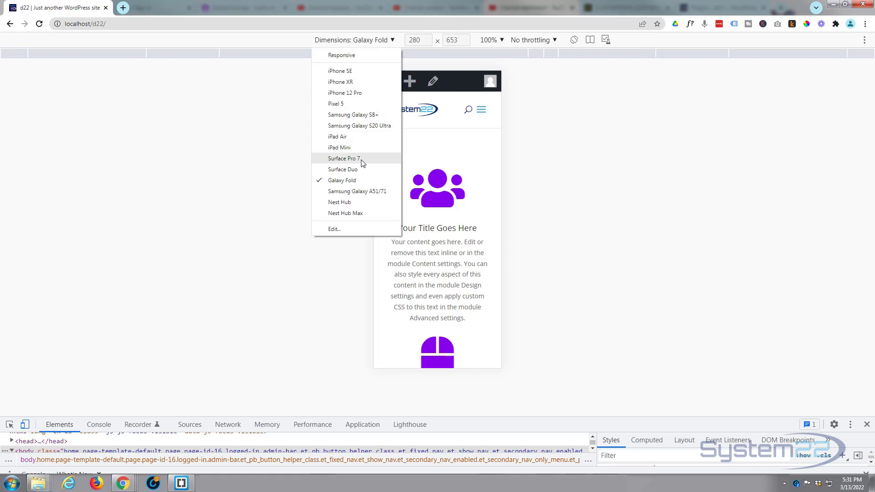
click(351, 159)
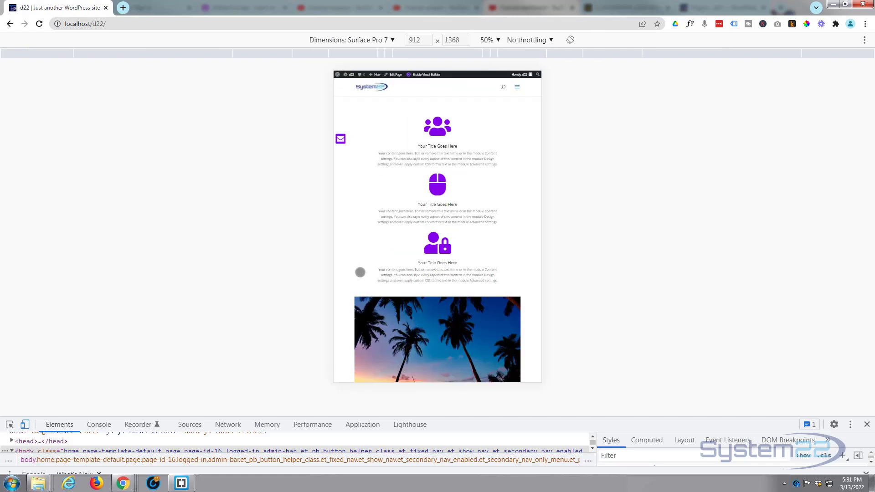
click(341, 139)
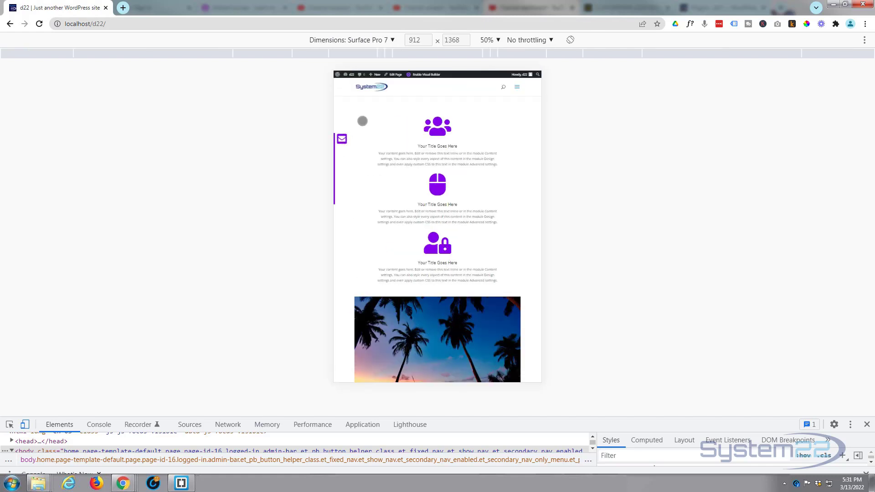
click(369, 115)
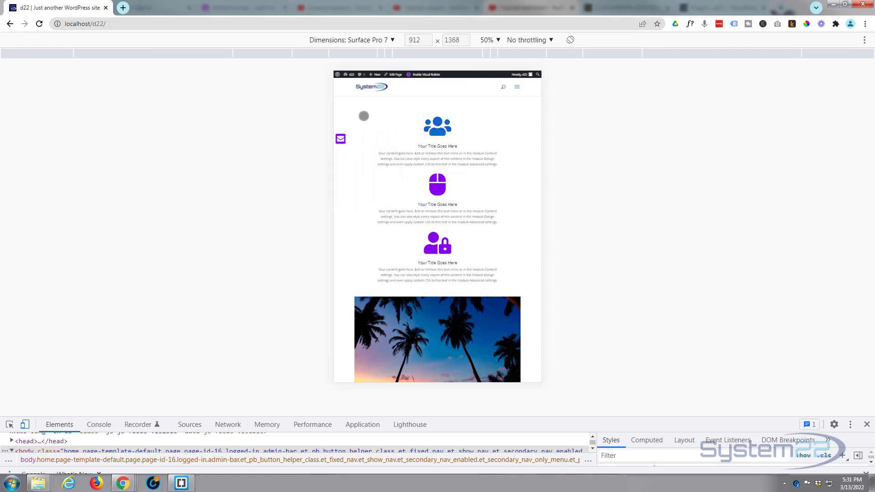
click(867, 425)
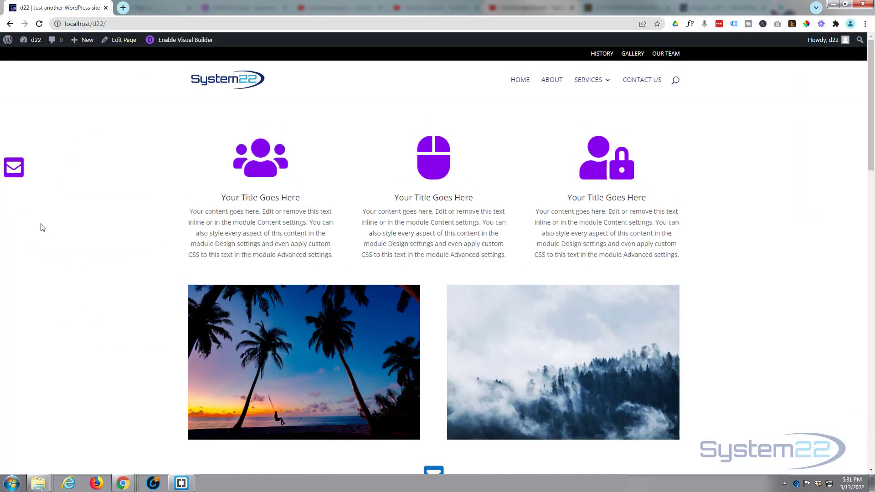
click(14, 169)
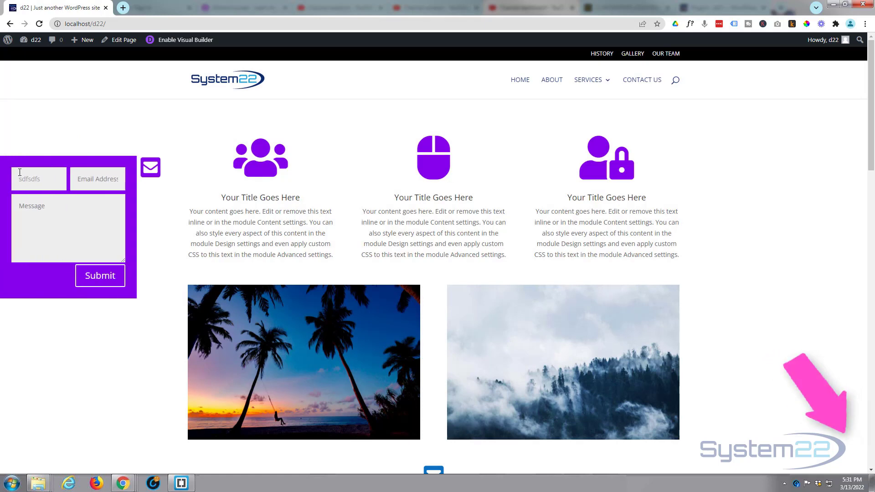
click(54, 116)
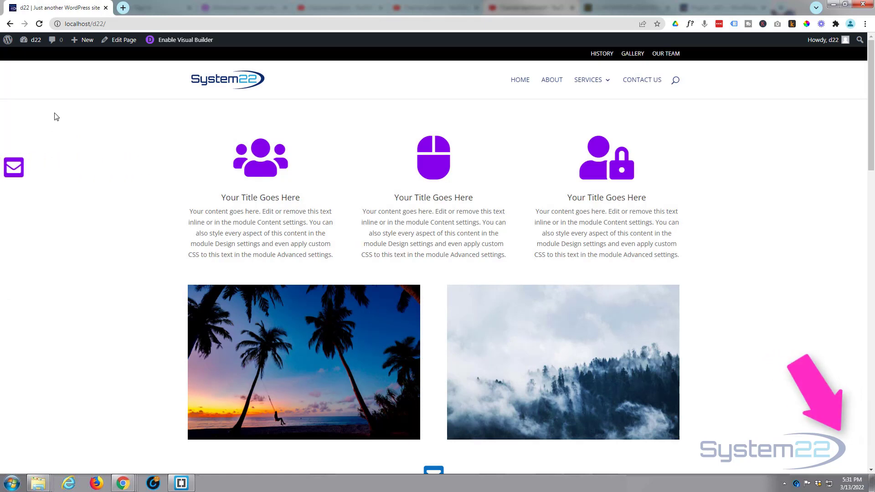
click(18, 165)
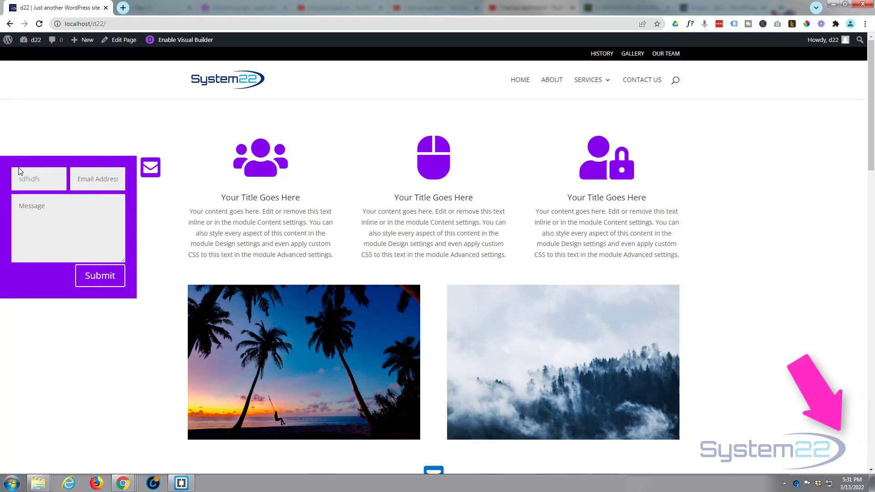
click(66, 127)
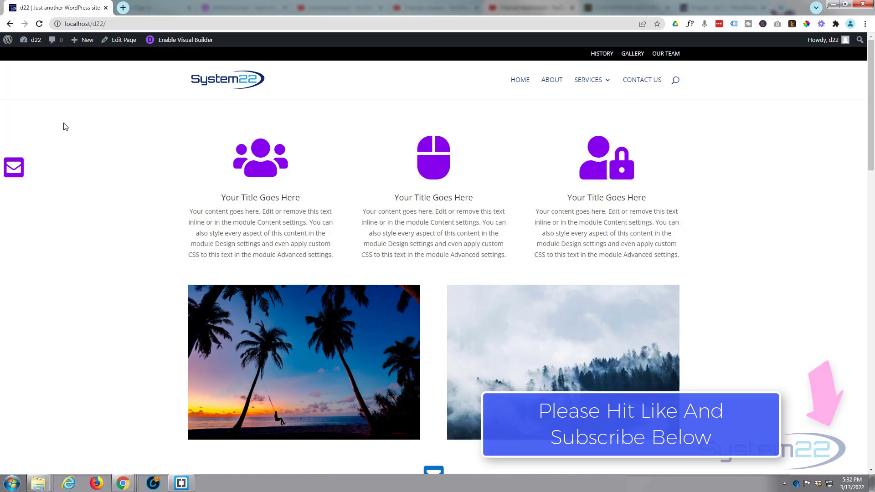
click(13, 167)
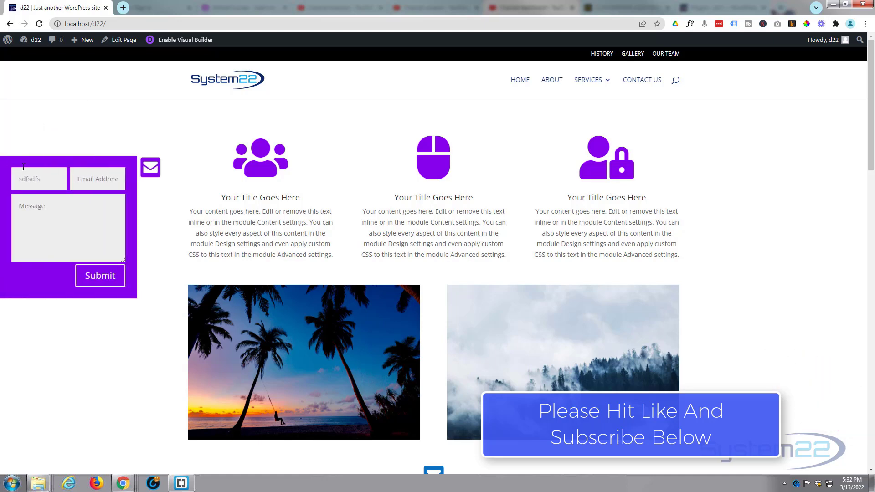
click(53, 125)
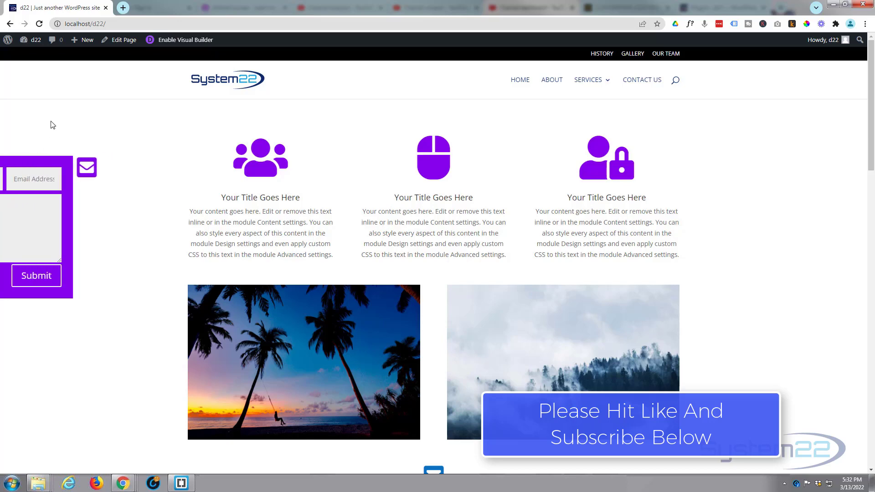